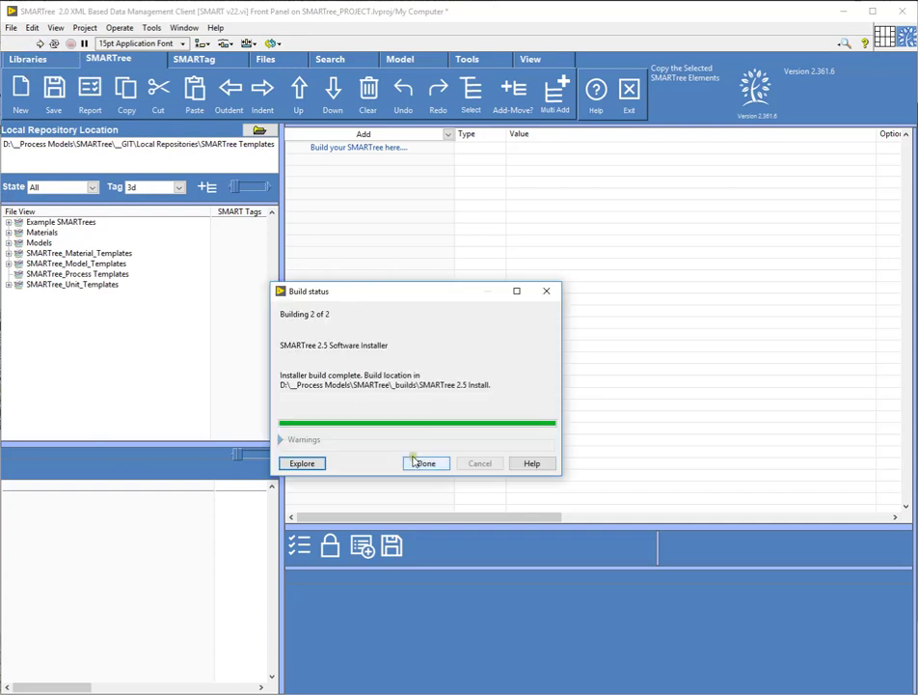
Step: Dismiss the build report, run the client, and expand Models > Process Models > Standard_oven_autoclave_models
left_click(417, 462)
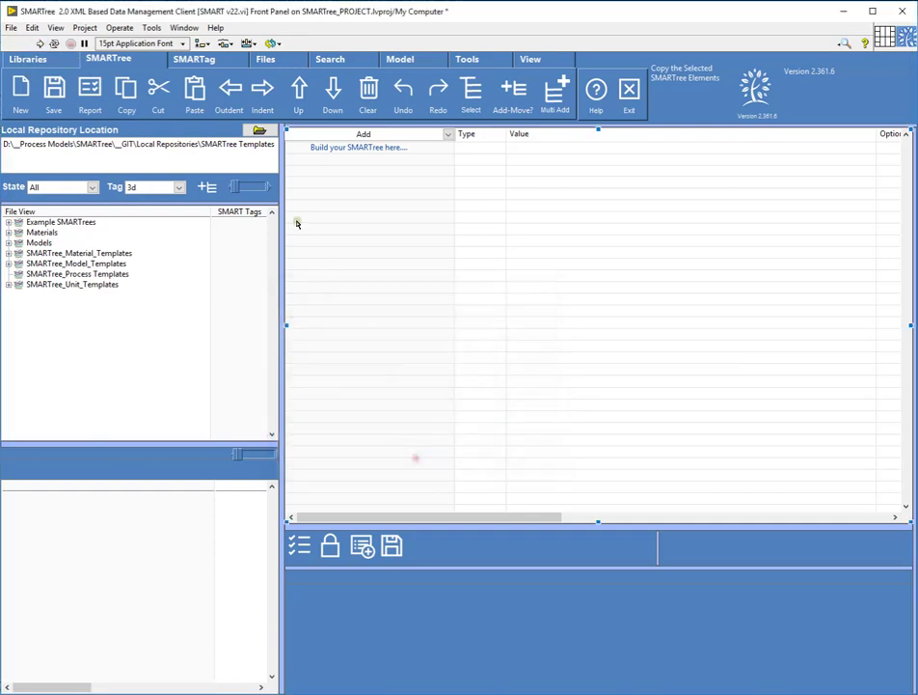
left_click(39, 44)
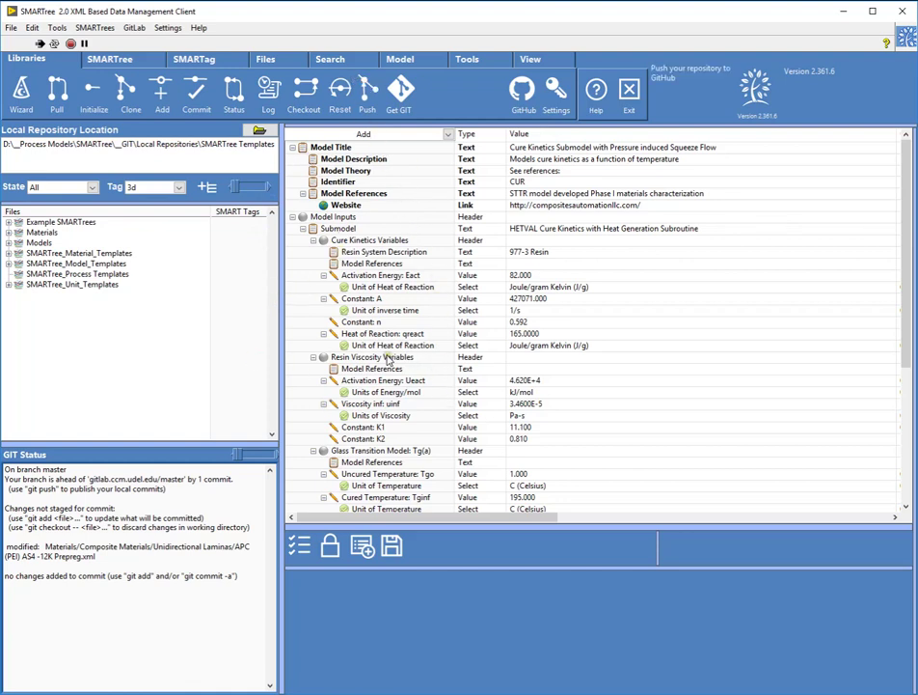
left_click(8, 242)
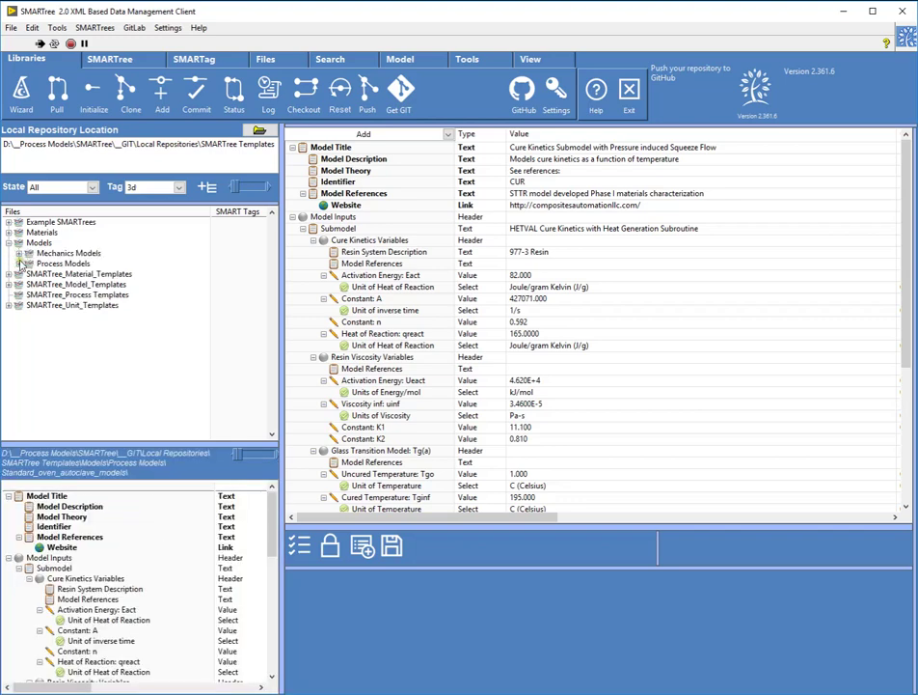
left_click(19, 263)
left_click(29, 274)
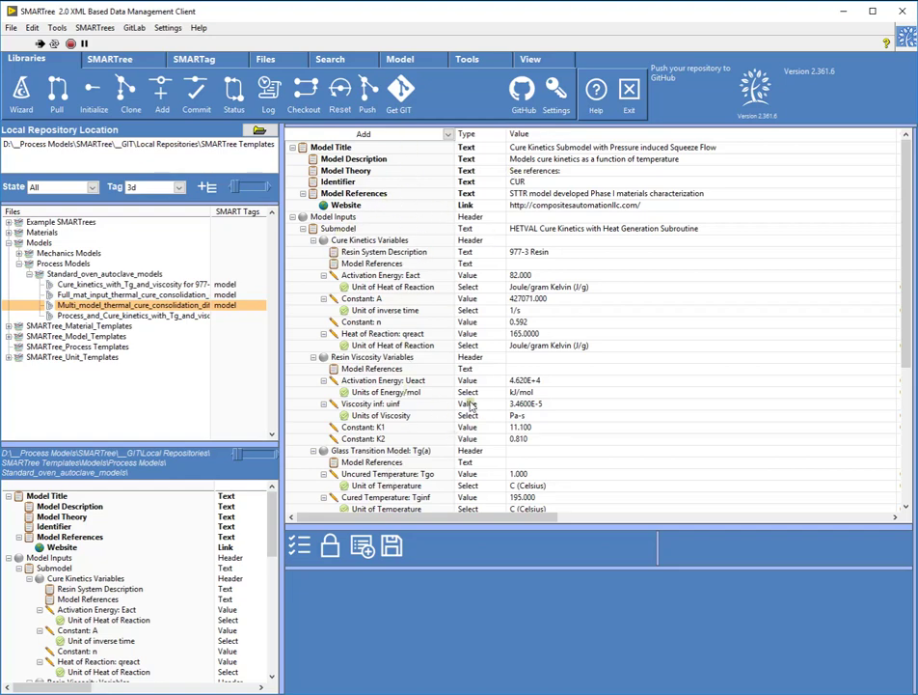
Step: From the Model tab's model list, run Cure Kinetics Submodel with Pressure induced Squeeze Flow
left_click(399, 59)
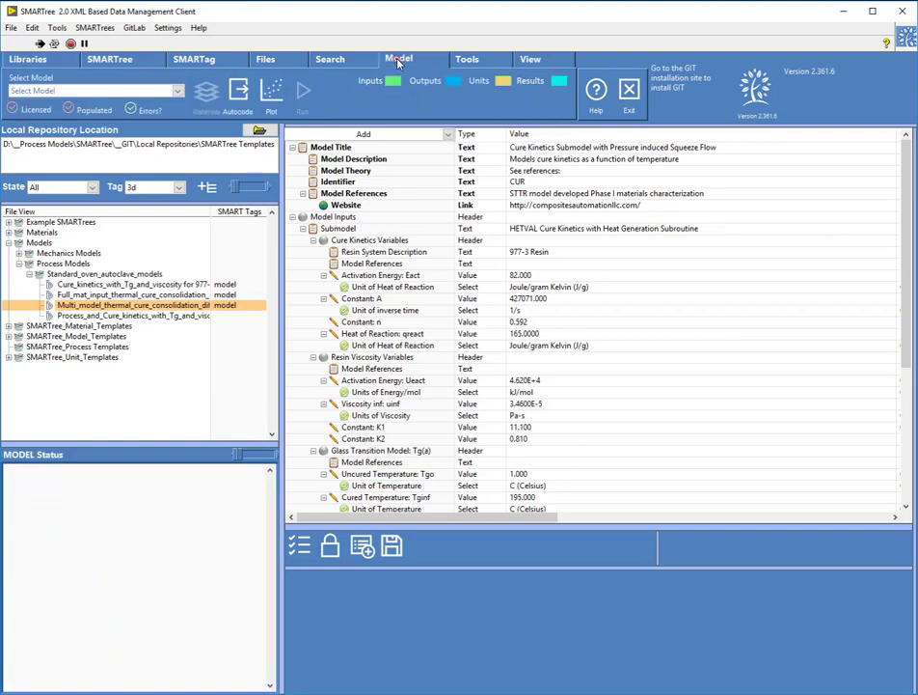
left_click(118, 92)
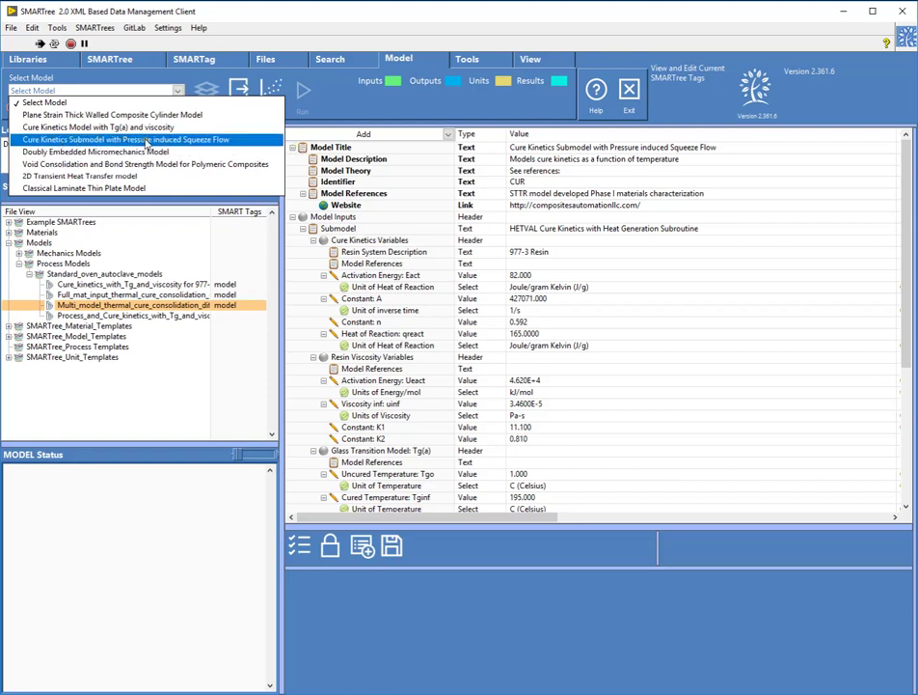
left_click(131, 140)
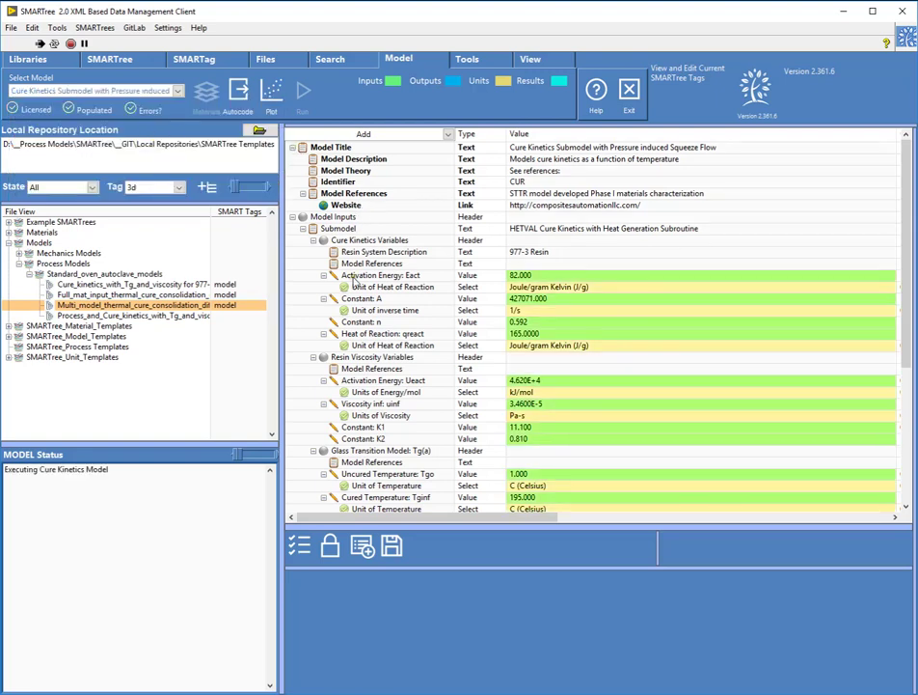
Step: Expand SMARTree_Model_Templates and preview the CUR_template_v251 file in the SMARTree tree editor
left_click(9, 336)
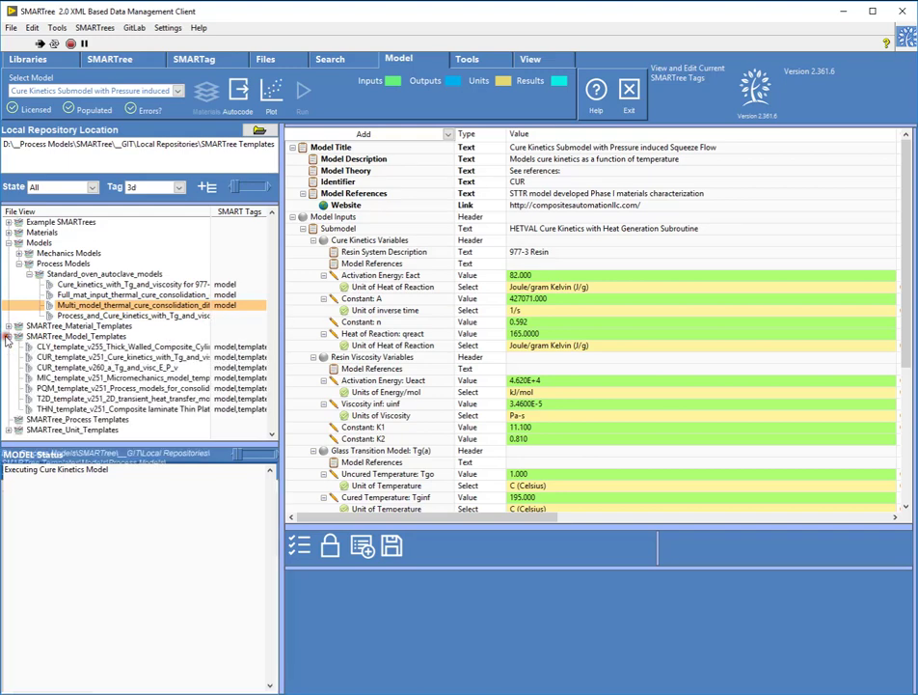
left_click(53, 357)
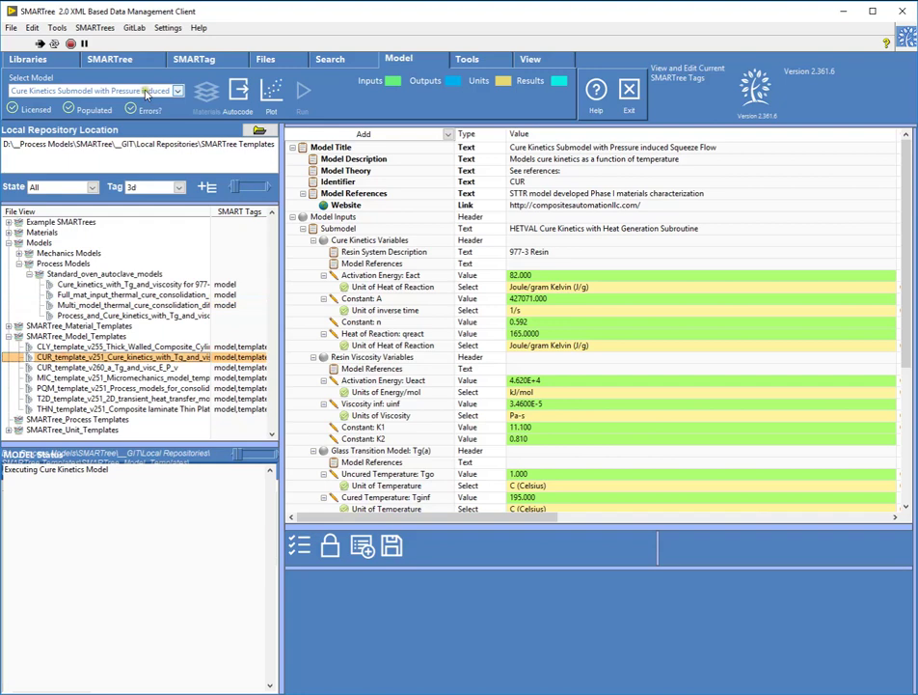
left_click(109, 58)
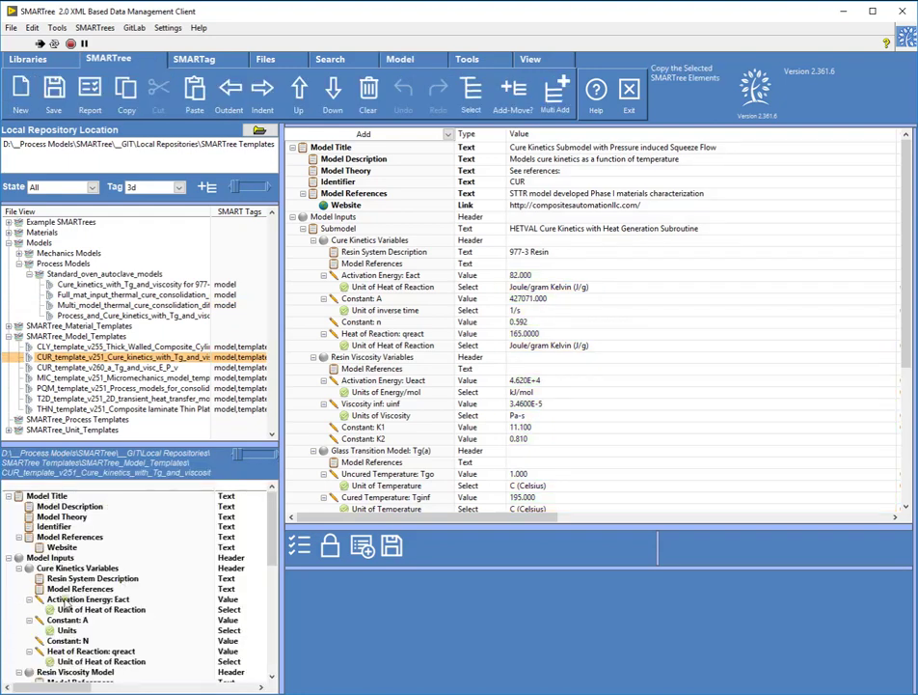
scroll(87, 613, "down", 4)
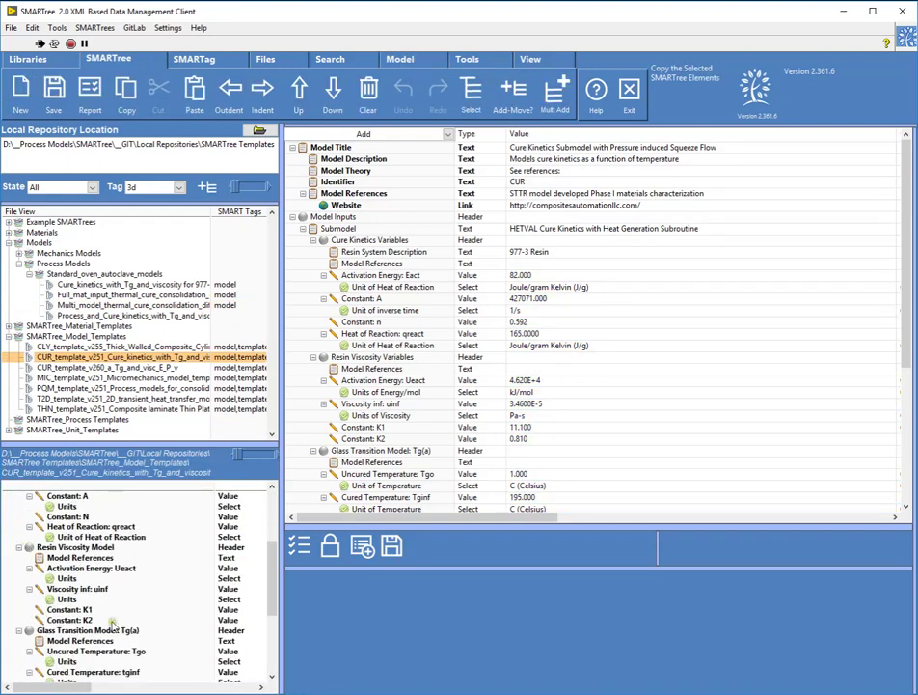
scroll(110, 625, "down", 3)
scroll(111, 625, "up", 7)
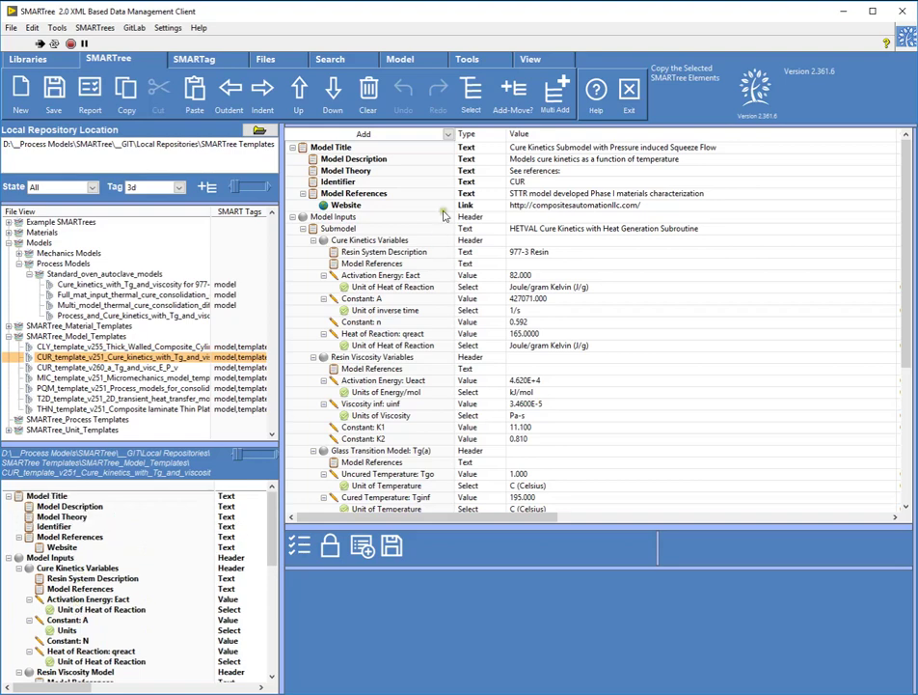
Step: Return to the Model view and scroll through the marked input values and units
left_click(409, 60)
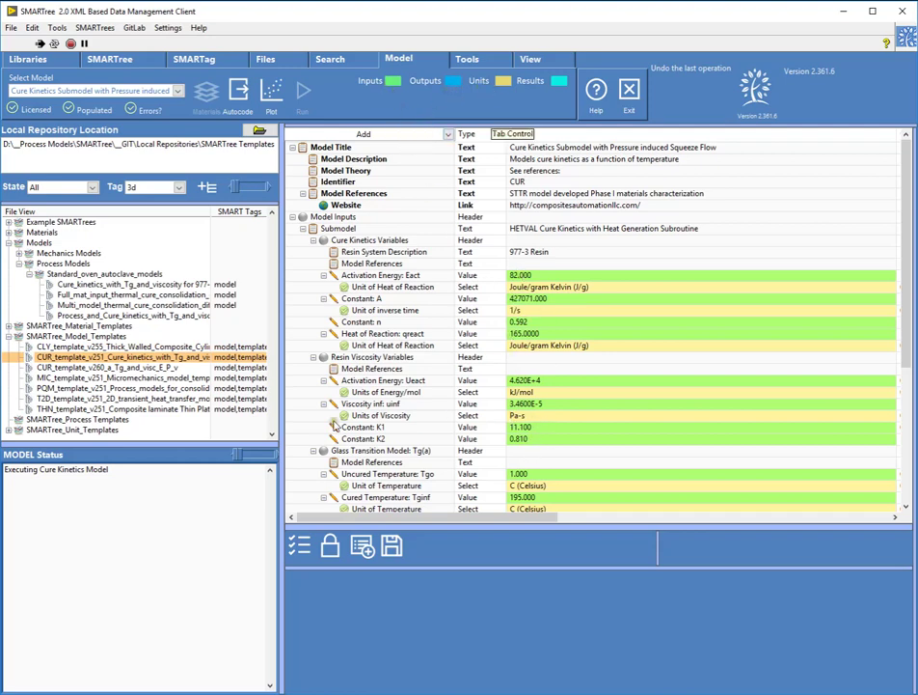
left_click(491, 18)
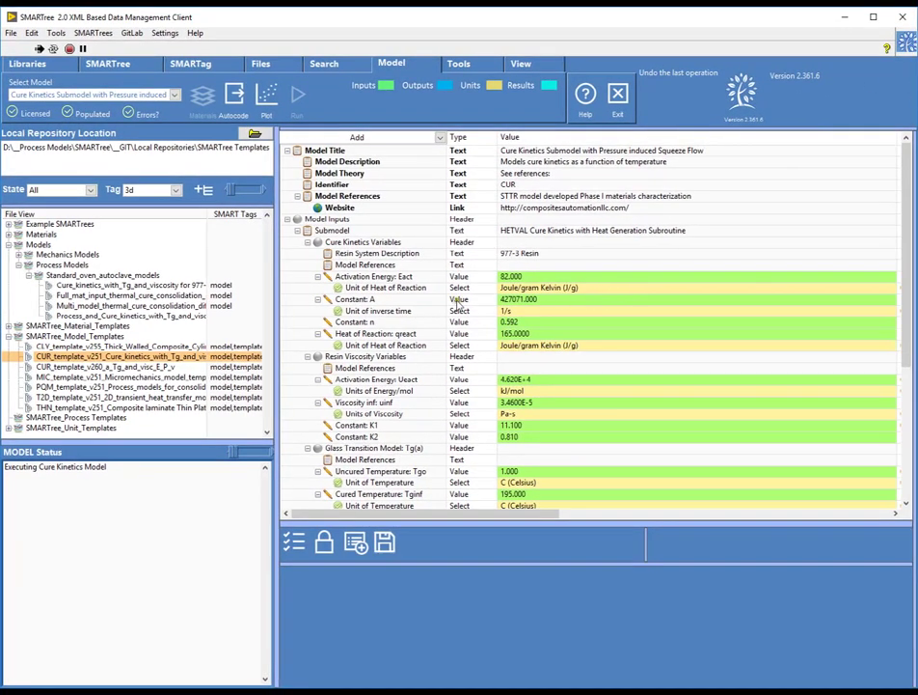
scroll(459, 305, "down", 5)
scroll(420, 323, "down", 1)
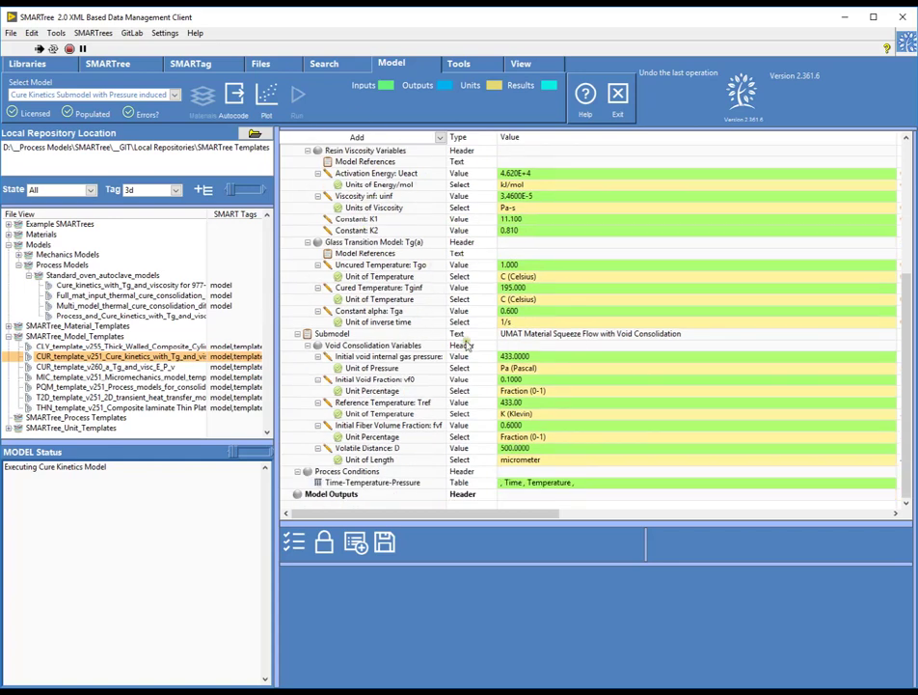
scroll(416, 294, "up", 5)
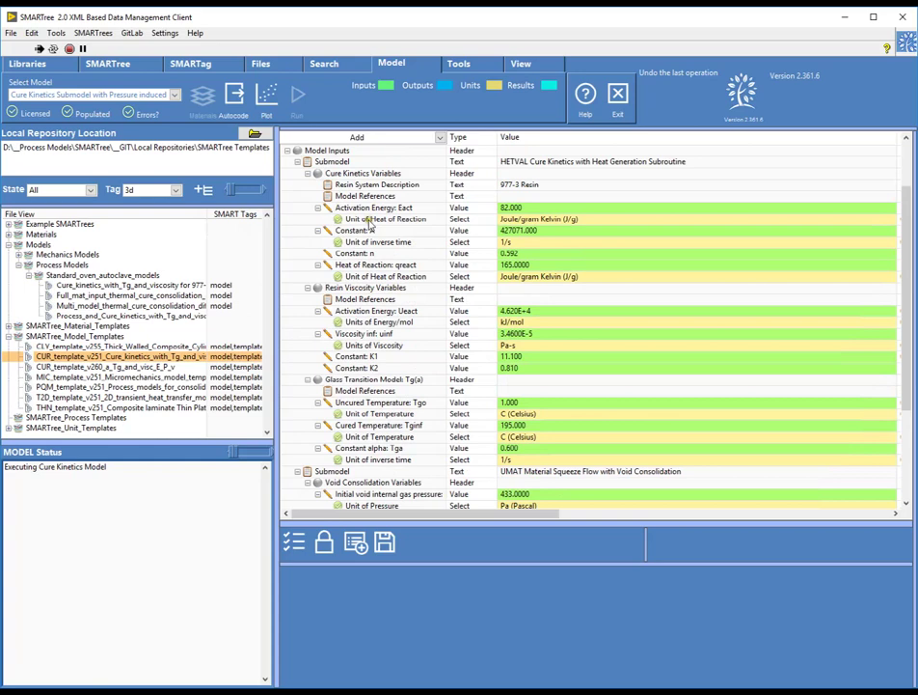
scroll(551, 231, "down", 4)
scroll(551, 231, "up", 4)
scroll(463, 318, "down", 4)
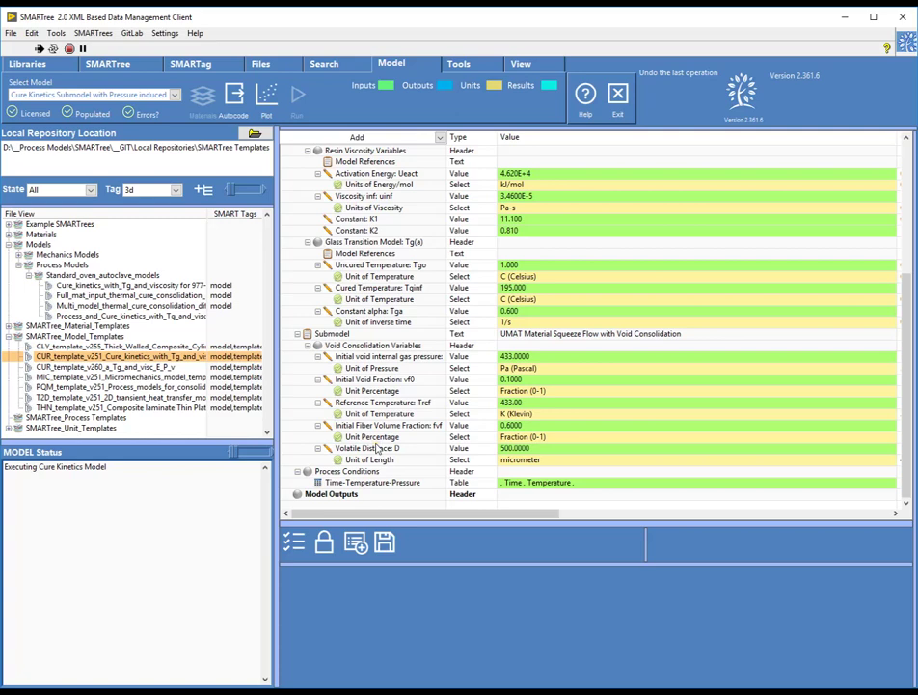
scroll(378, 449, "up", 5)
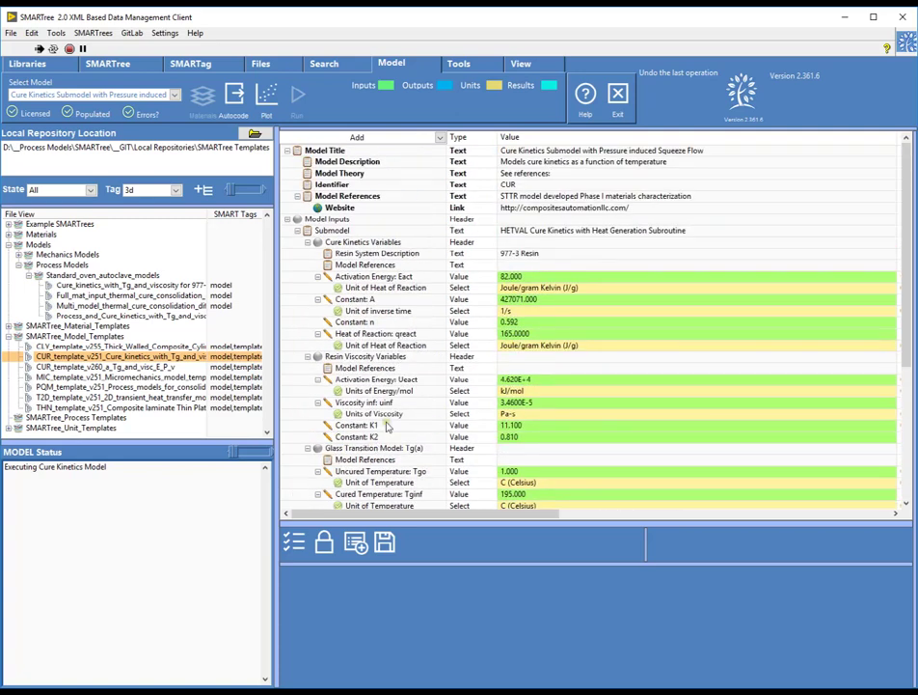
left_click(233, 93)
left_click_drag(302, 135, 384, 106)
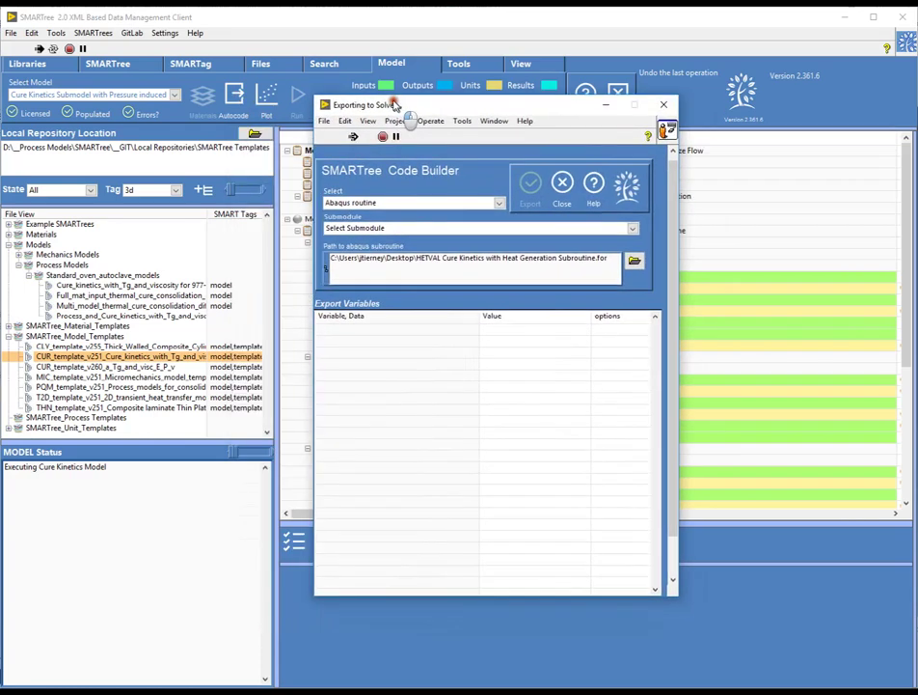
left_click(444, 203)
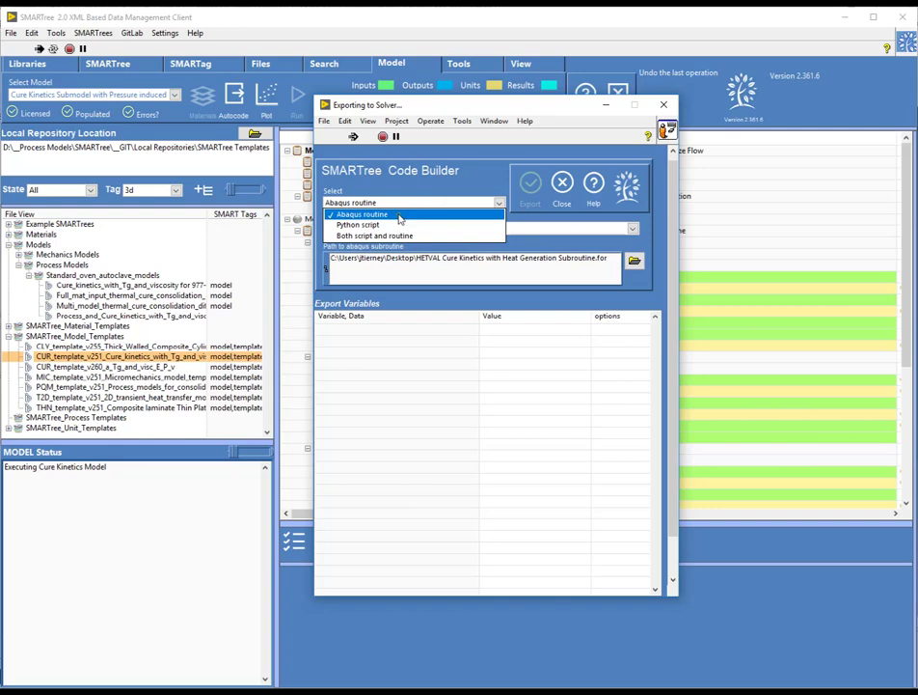
left_click(399, 215)
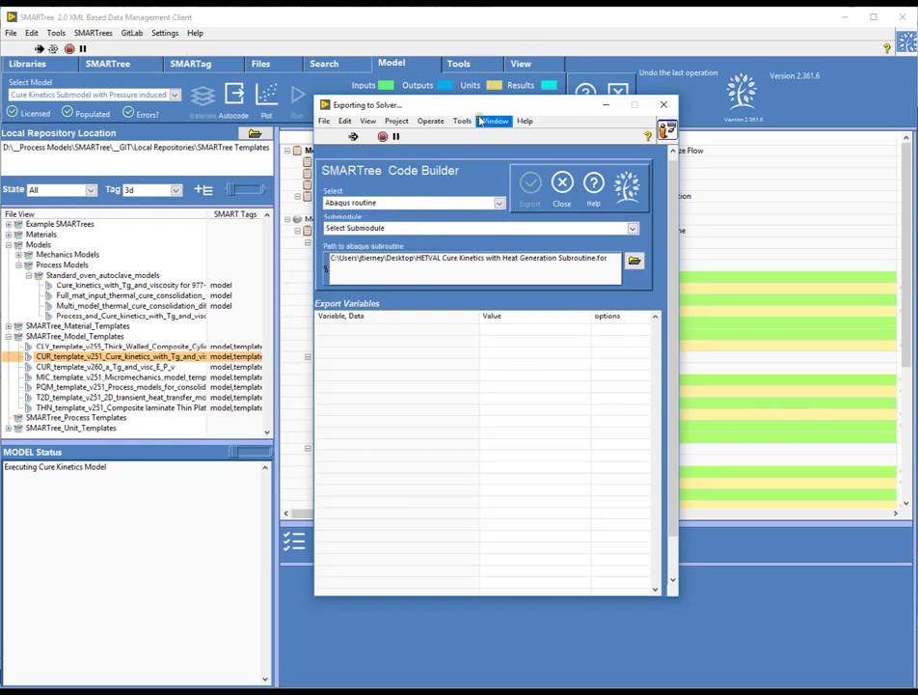
left_click_drag(489, 107, 766, 109)
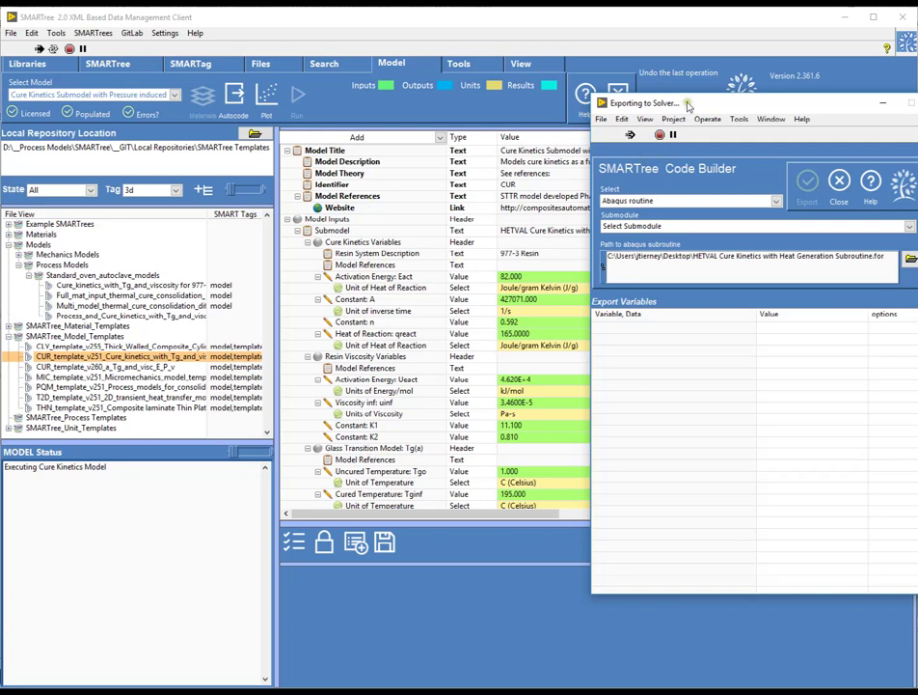
left_click_drag(688, 105, 604, 92)
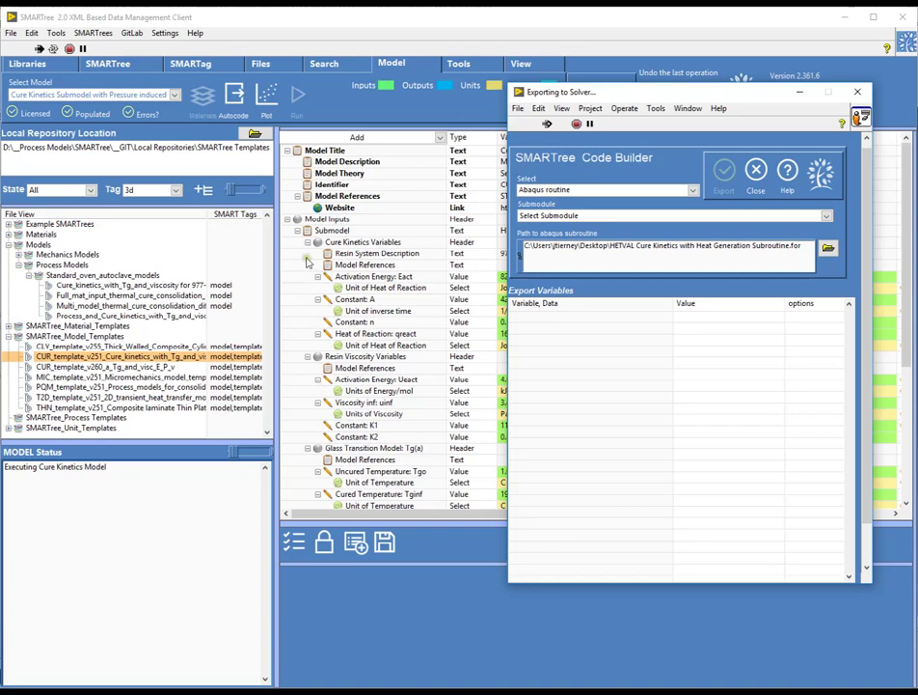
Step: Close the code builder and review the HETVAL cure kinetics and squeeze flow submodel variables
left_click(760, 184)
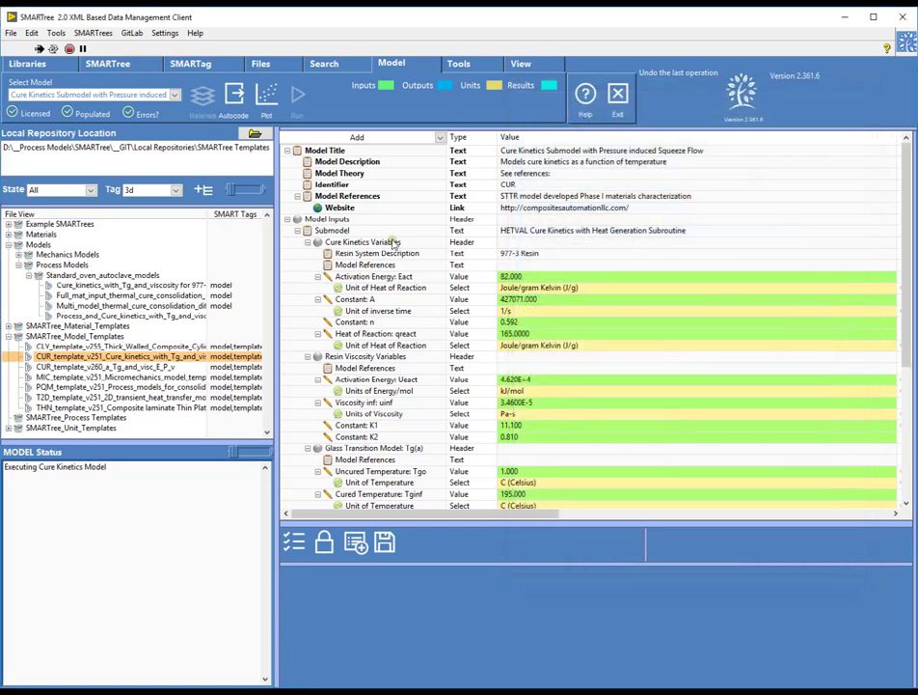
left_click(339, 244)
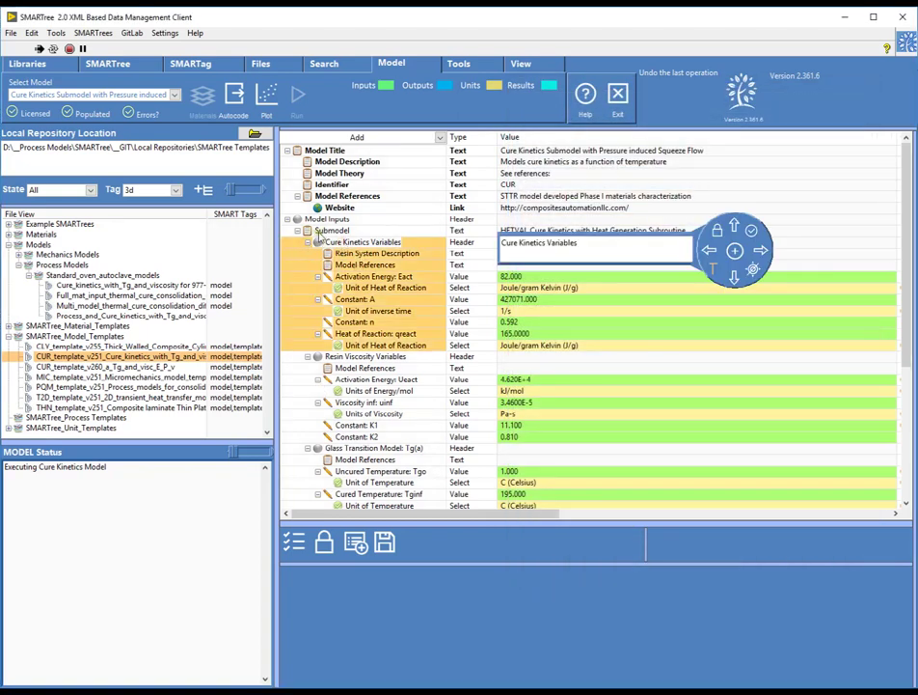
left_click(314, 232)
left_click(298, 232)
left_click(306, 242)
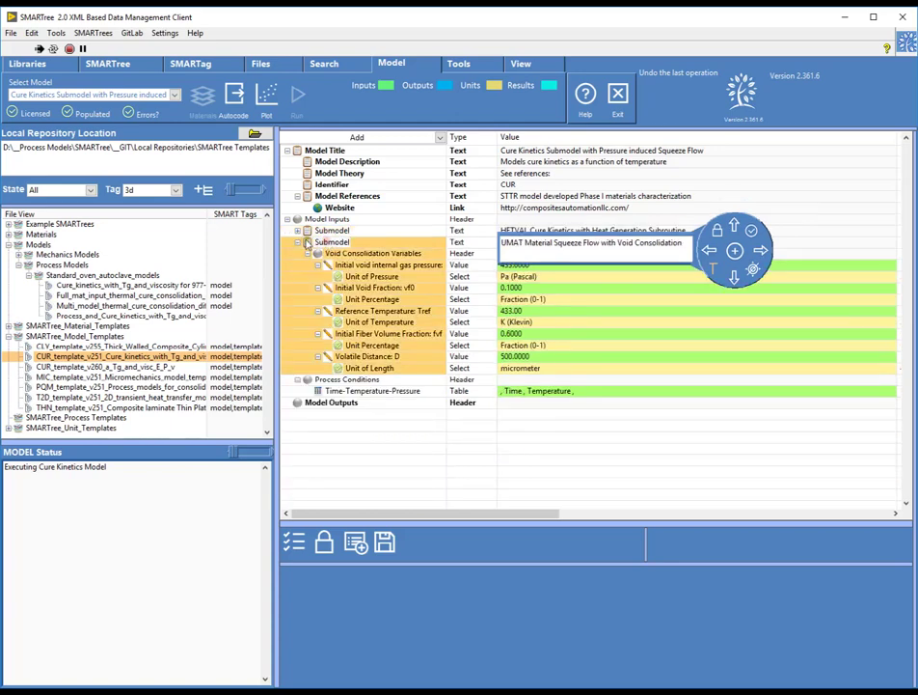
left_click(298, 232)
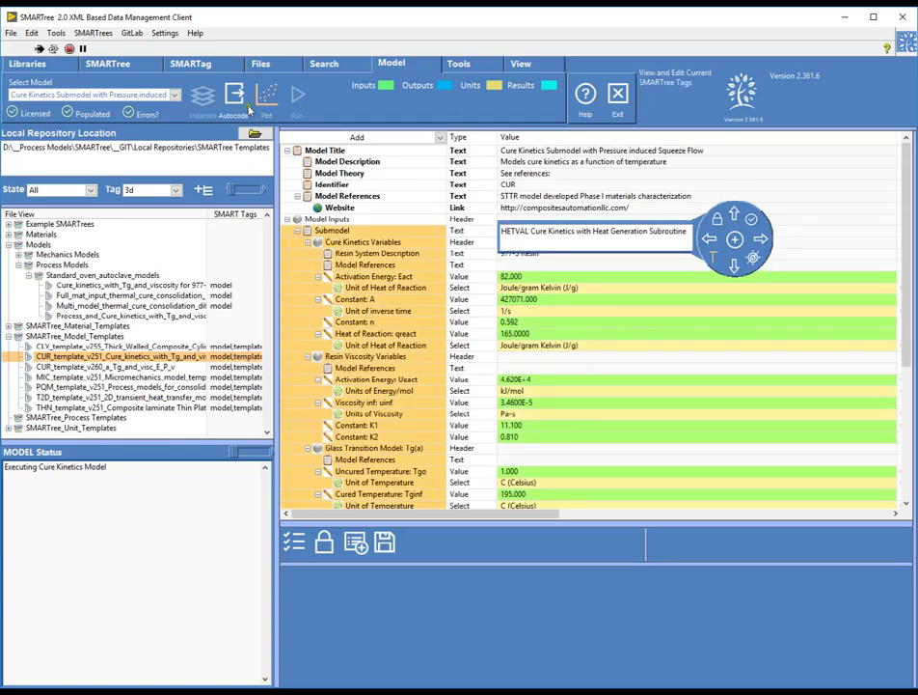
double_click(323, 233)
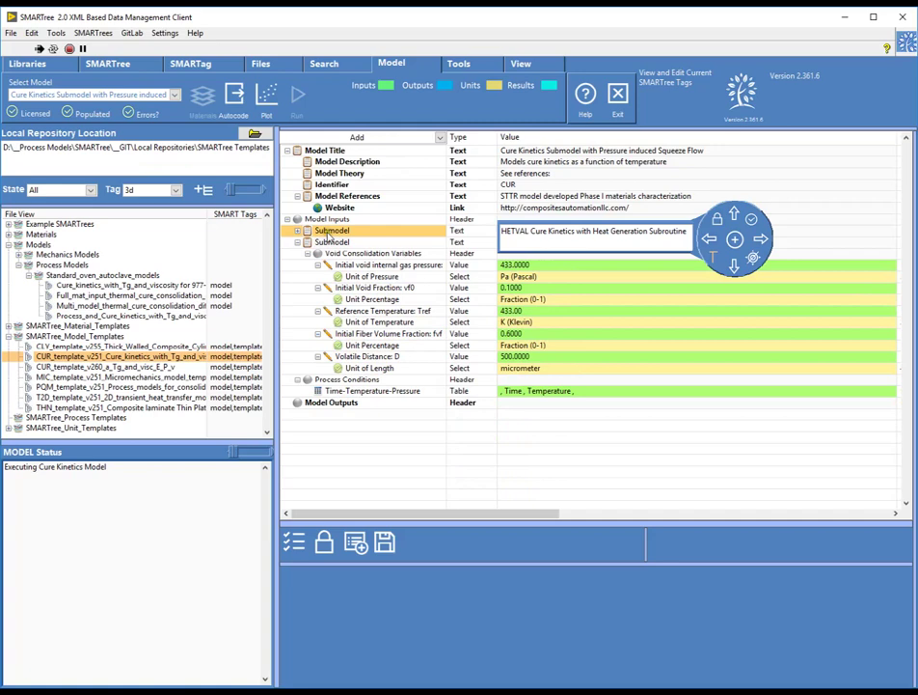
left_click(329, 242)
left_click(331, 233)
Step: Open the code builder and set the submodule to HETVAL Cure Kinetics with Heat Generation Subroutine
left_click(241, 101)
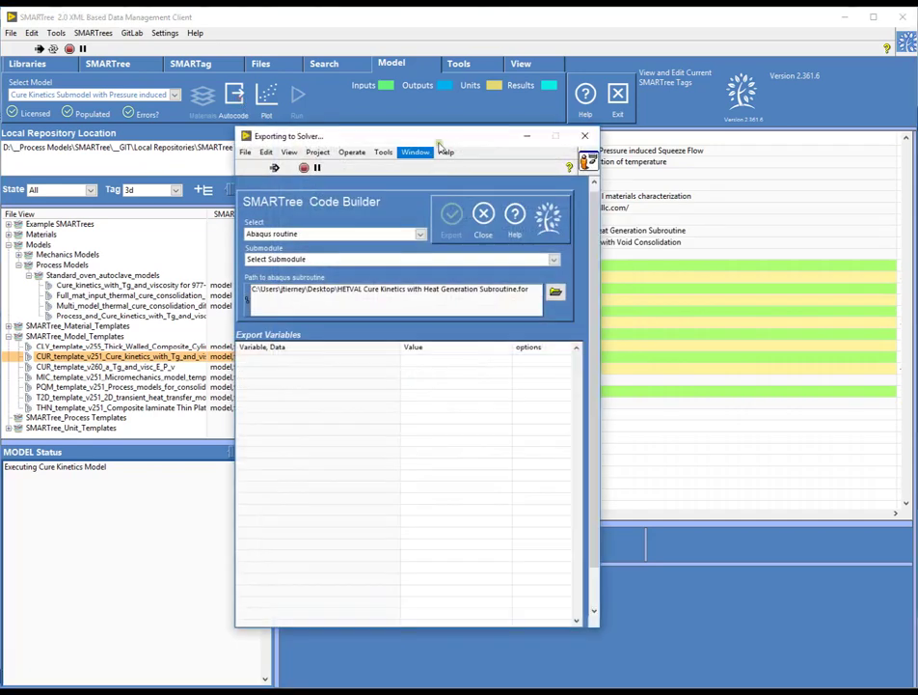
left_click_drag(415, 133, 690, 108)
left_click(459, 257)
left_click(479, 280)
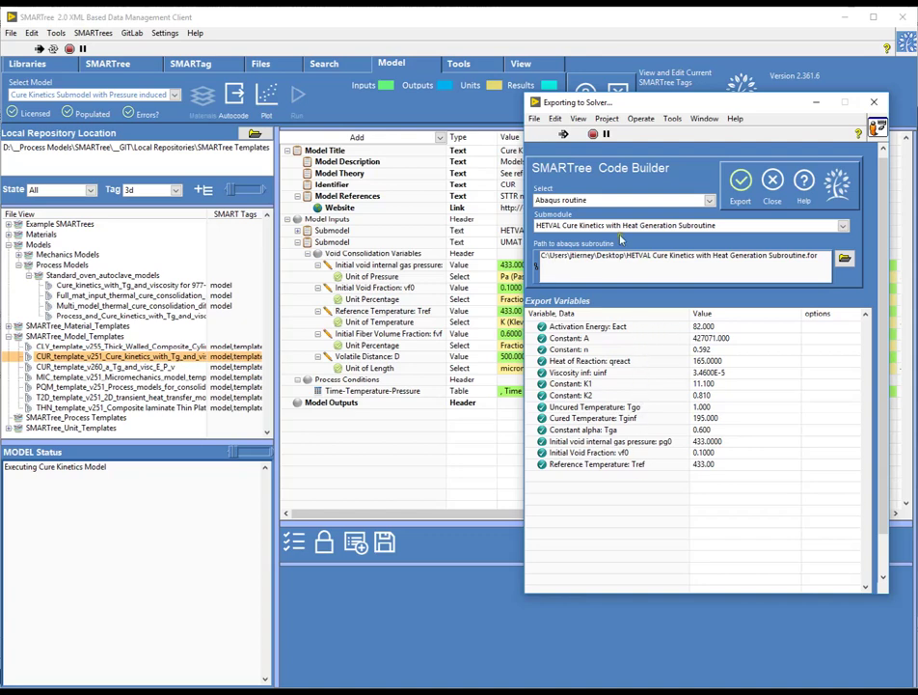
left_click_drag(670, 108, 485, 99)
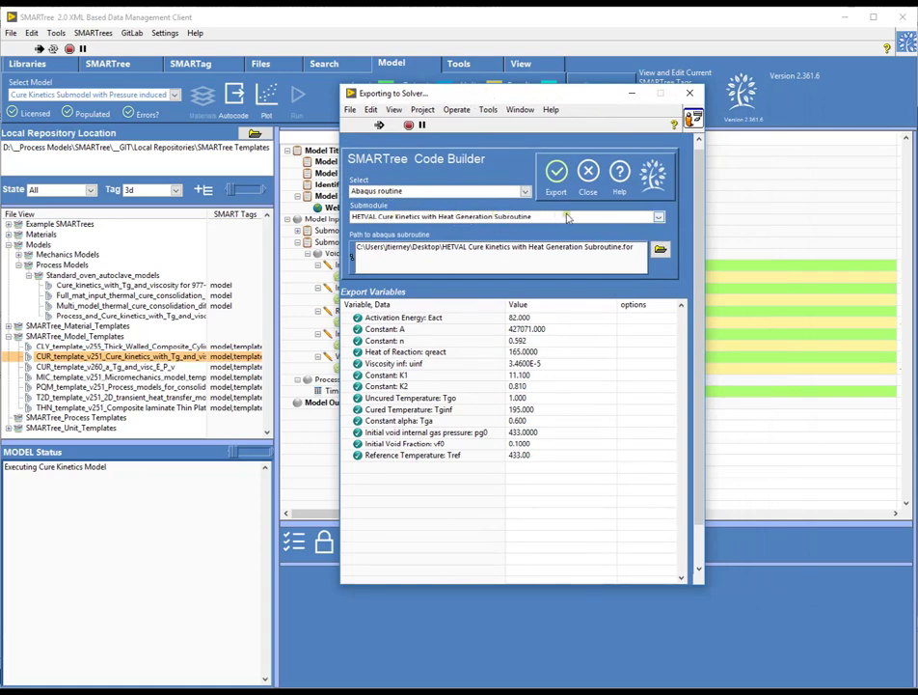
Step: Export HETVAL and UMAT Material Squeeze Flow subroutine files to the Desktop, overwriting the old UMAT file
left_click(557, 176)
double_click(409, 255)
left_click(534, 220)
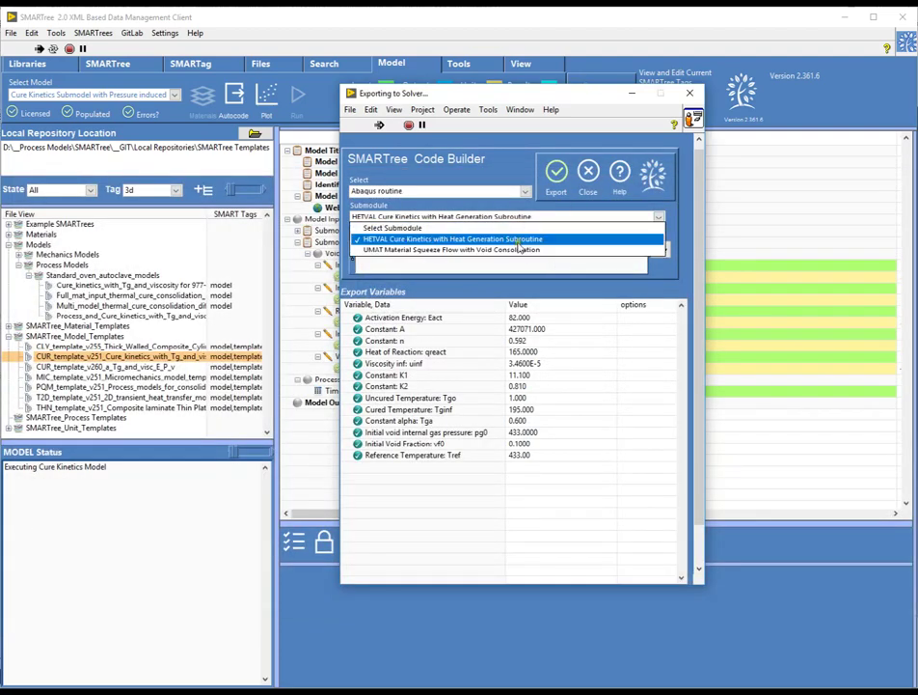
left_click(398, 248)
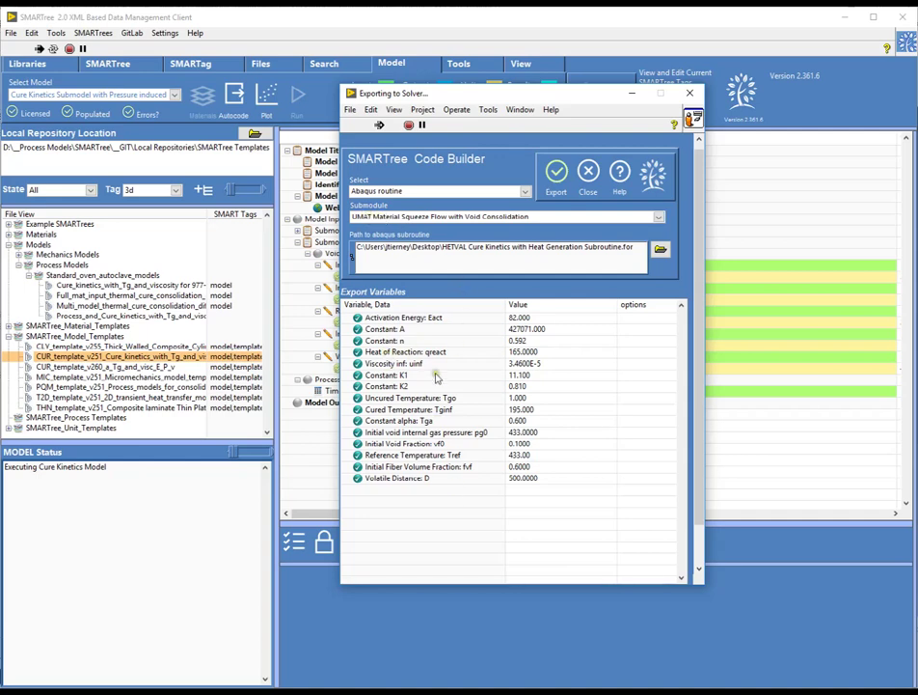
left_click(556, 183)
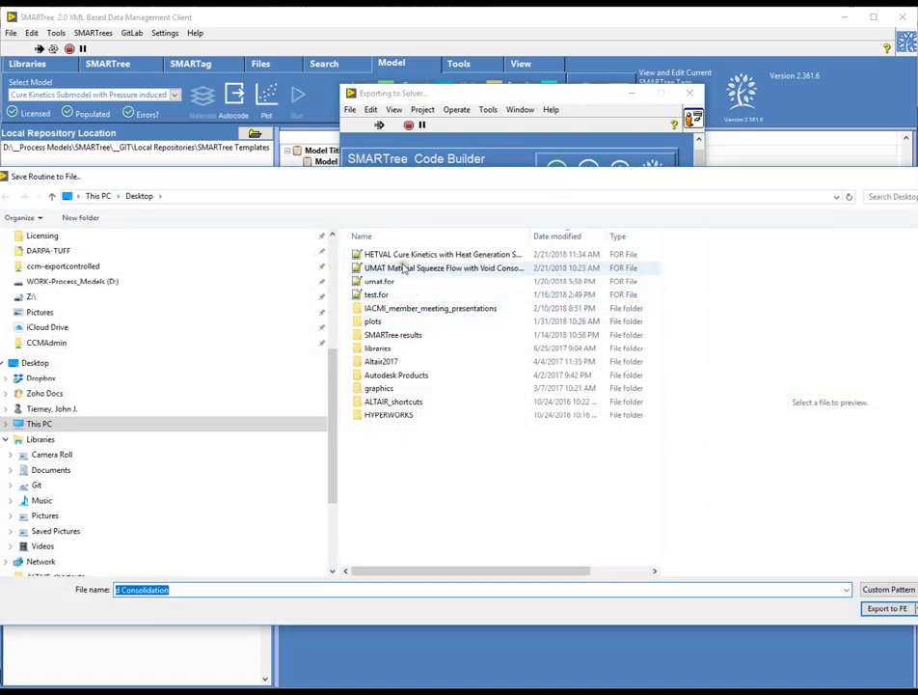
double_click(404, 267)
left_click(584, 176)
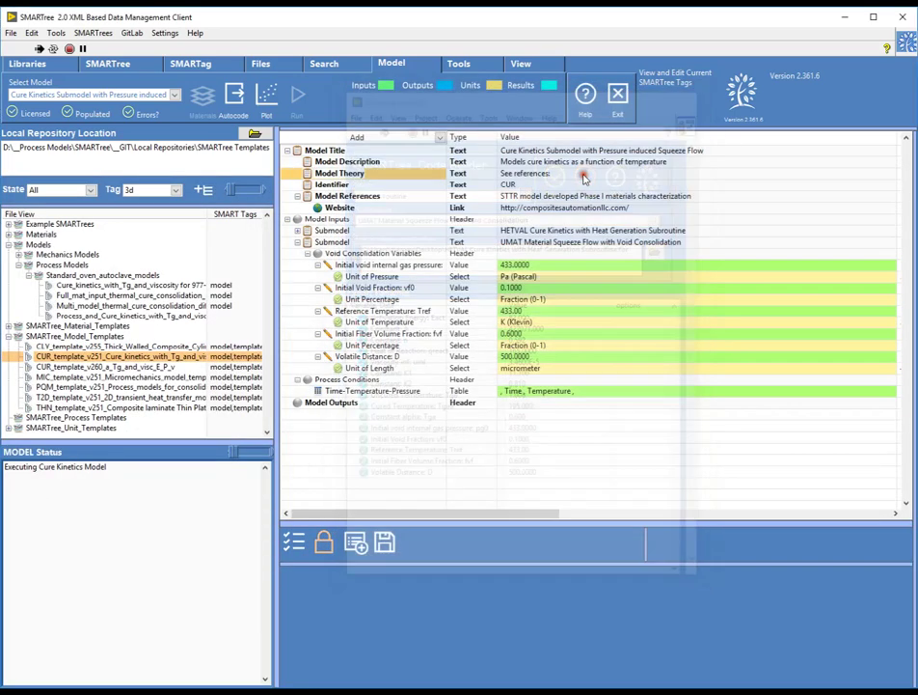
left_click(583, 176)
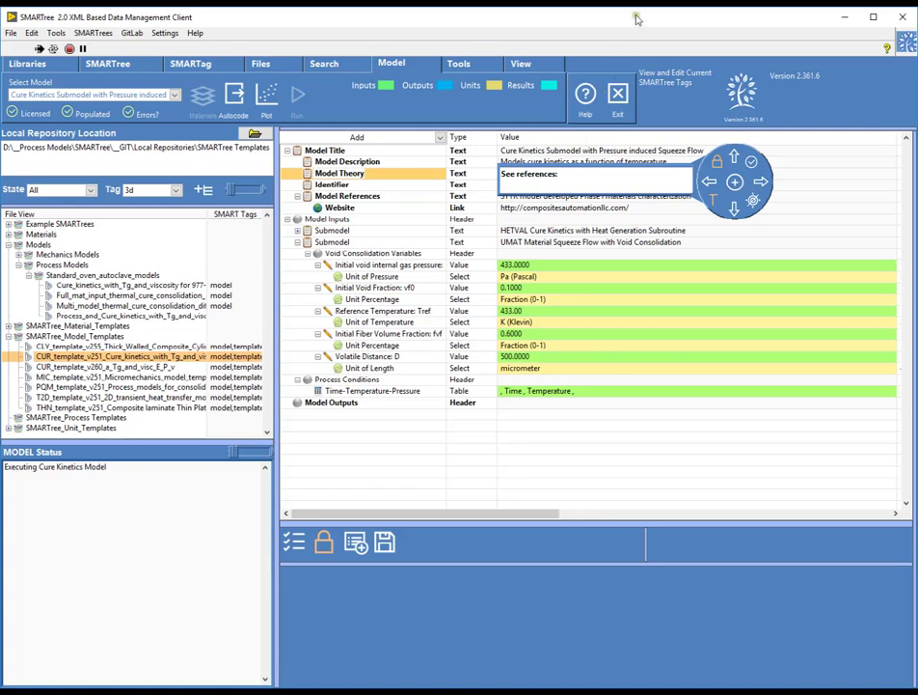
Step: Minimise SMARTree and the LabVIEW Project Explorer so Abaqus/CAE's SDV2 spar contour is in front
left_click(840, 17)
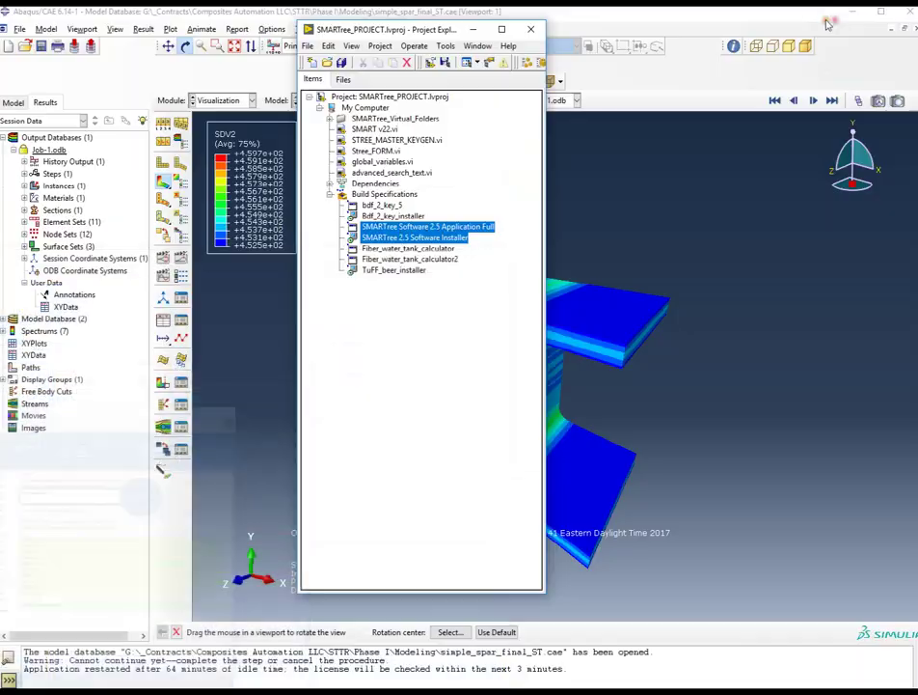
left_click(480, 33)
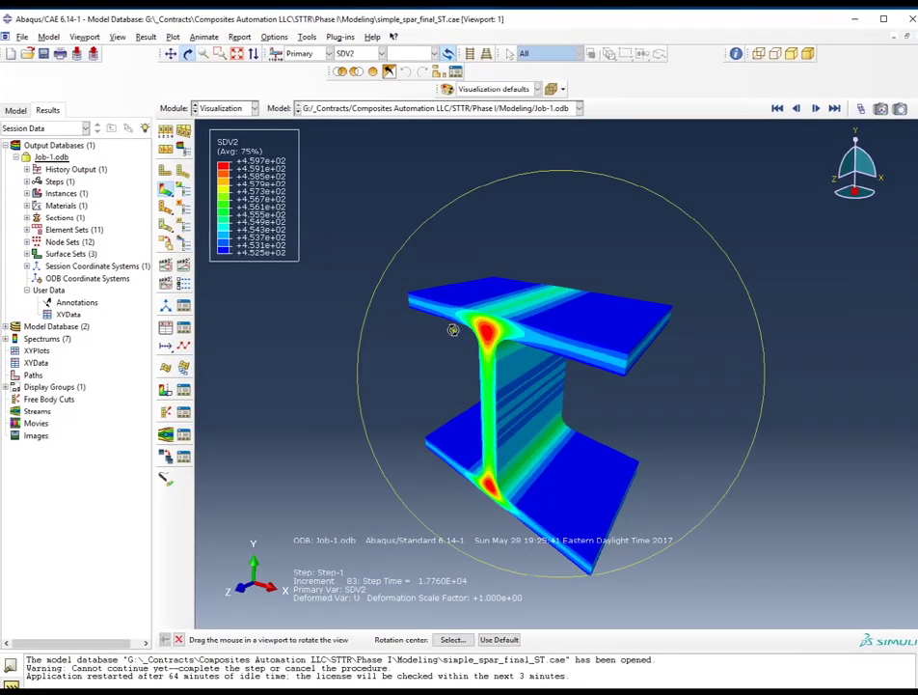
left_click(221, 108)
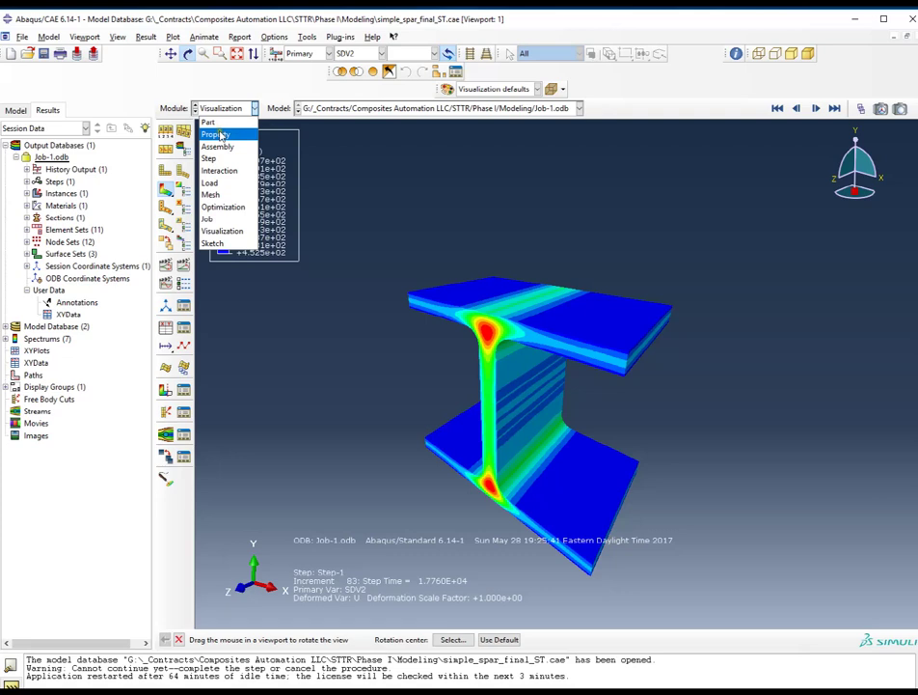
Step: In the Property module, confirm AS4-977-3 has Heat Generation, User Defined Field and Depvar of 10
left_click(218, 134)
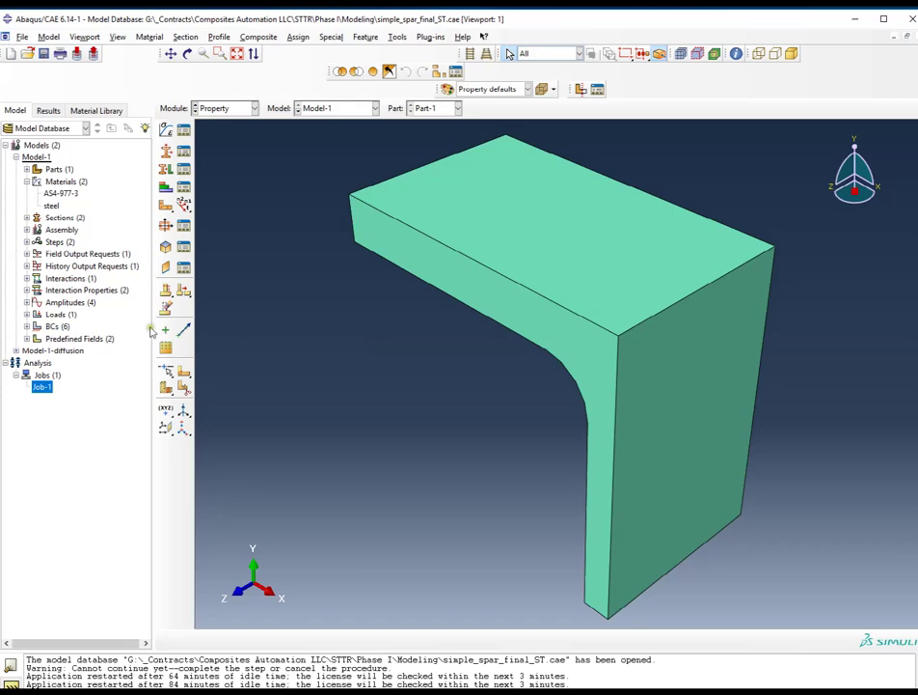
double_click(52, 194)
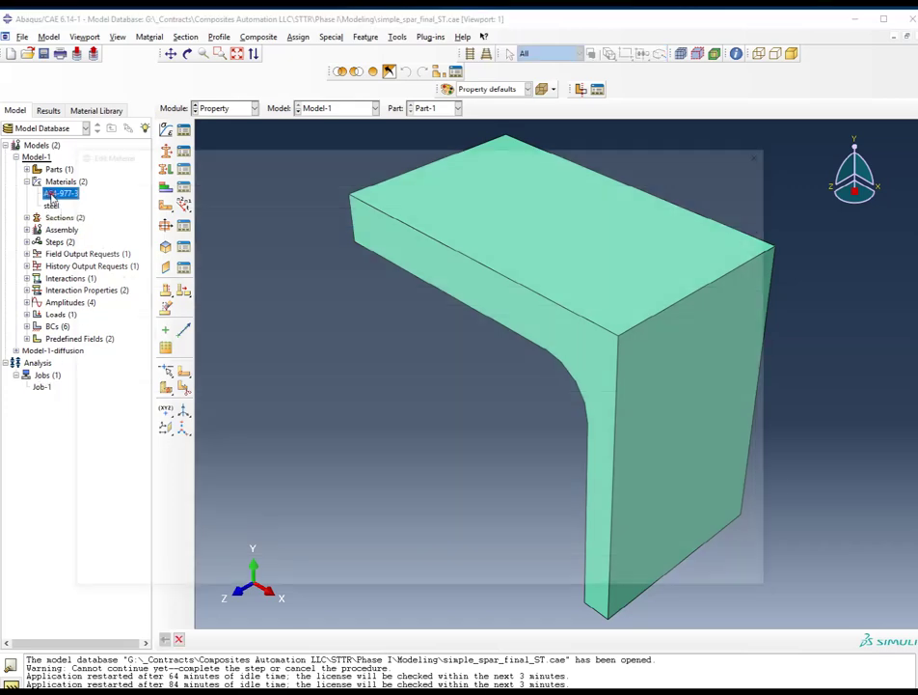
left_click_drag(396, 152, 488, 135)
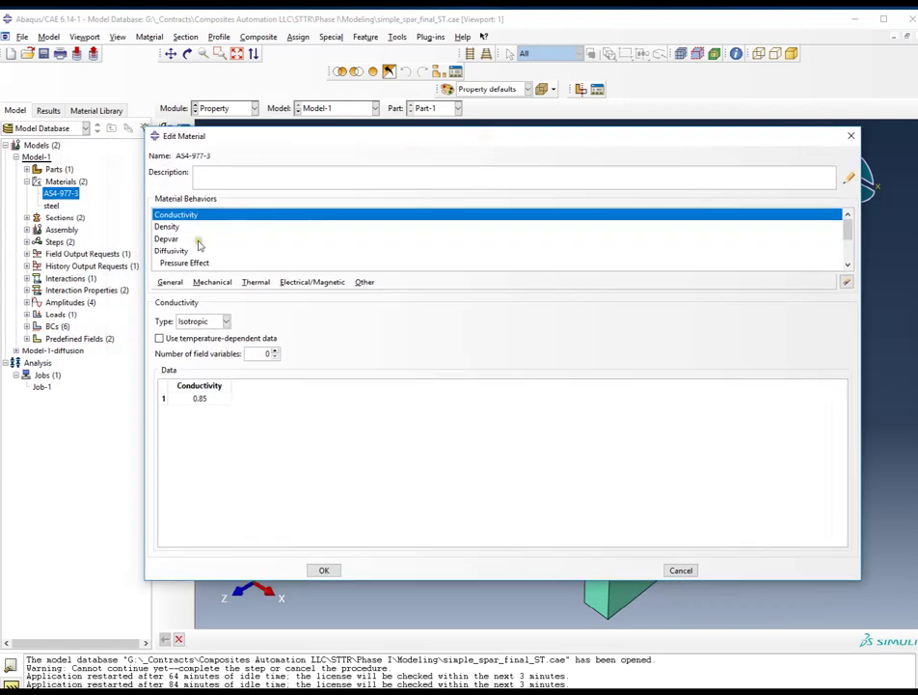
scroll(191, 247, "down", 1)
left_click(181, 251)
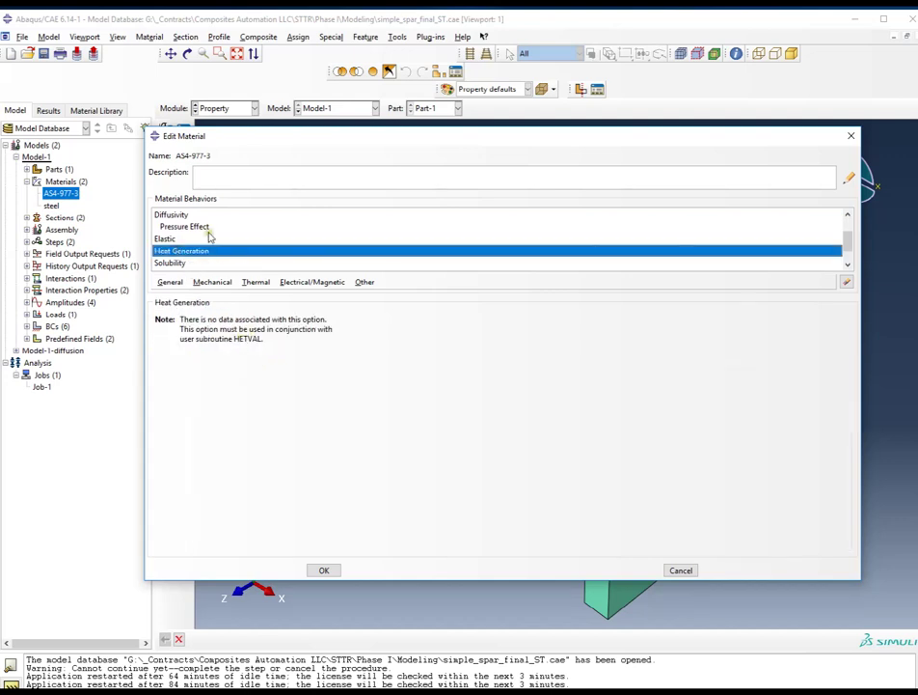
scroll(208, 239, "down", 1)
left_click(209, 264)
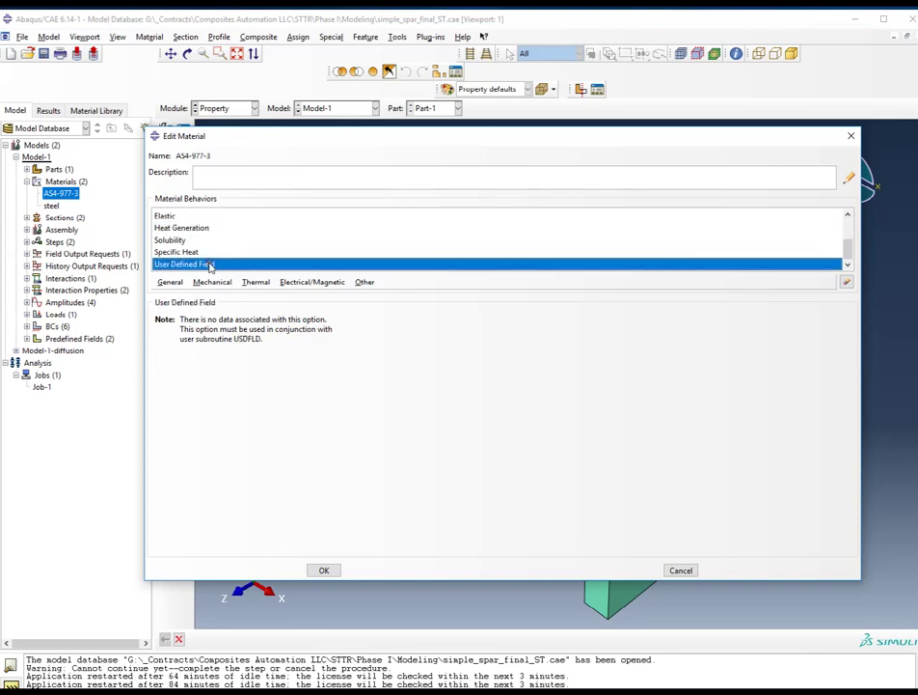
scroll(208, 266, "up", 3)
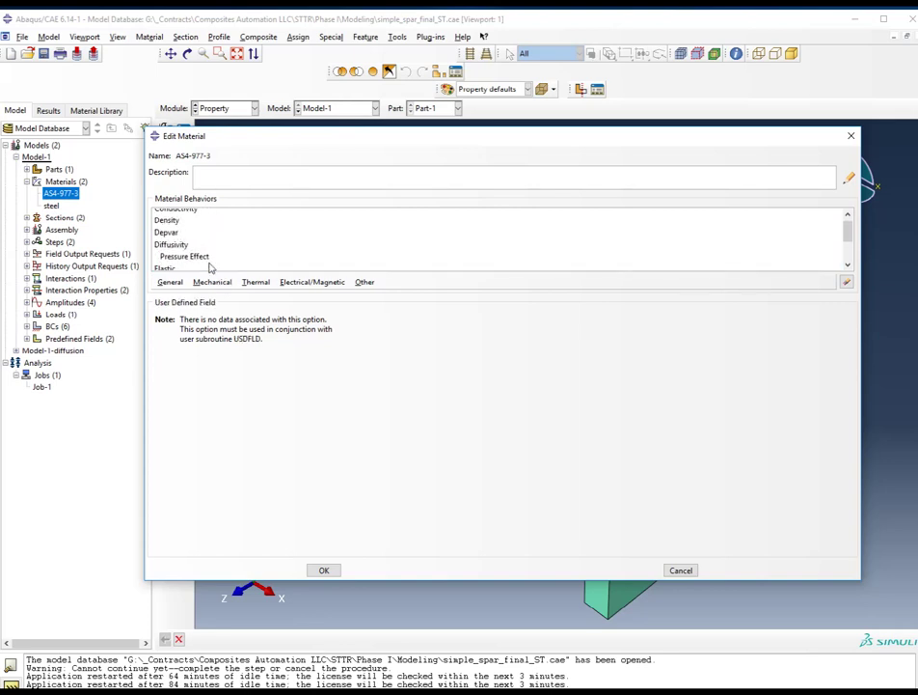
left_click(185, 242)
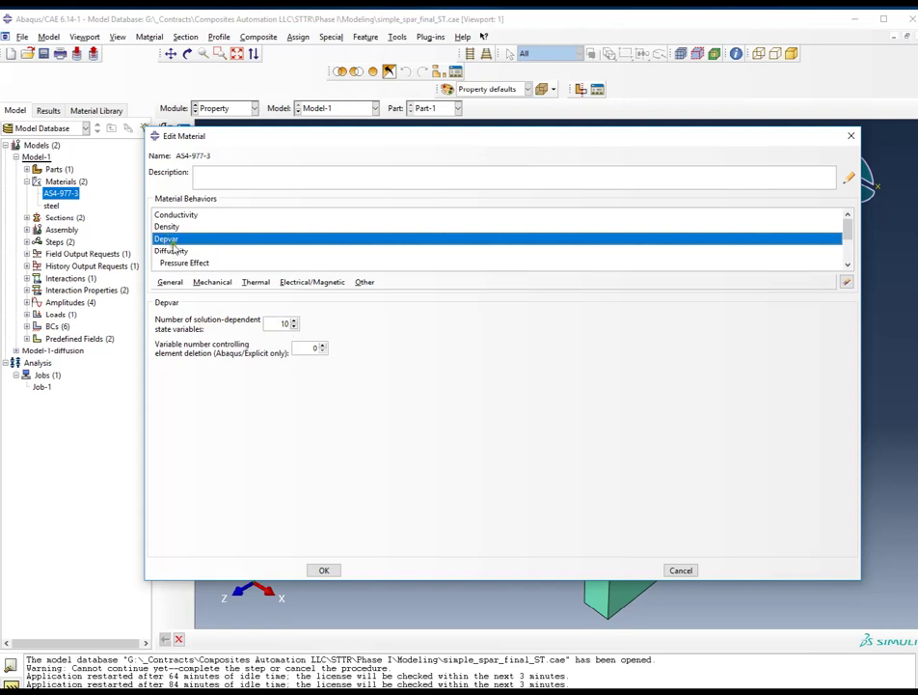
scroll(188, 241, "down", 2)
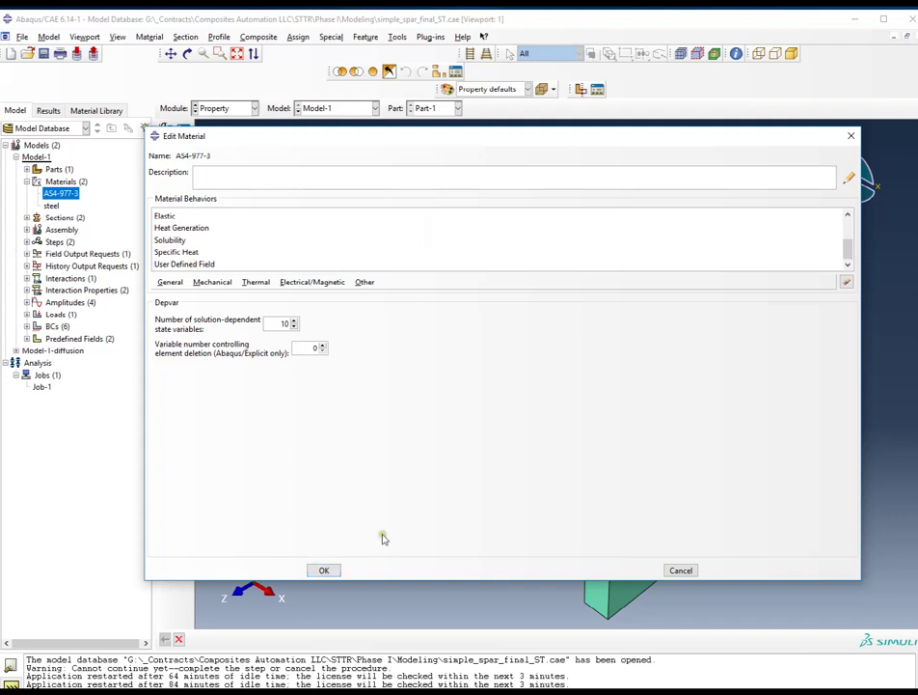
left_click(323, 569)
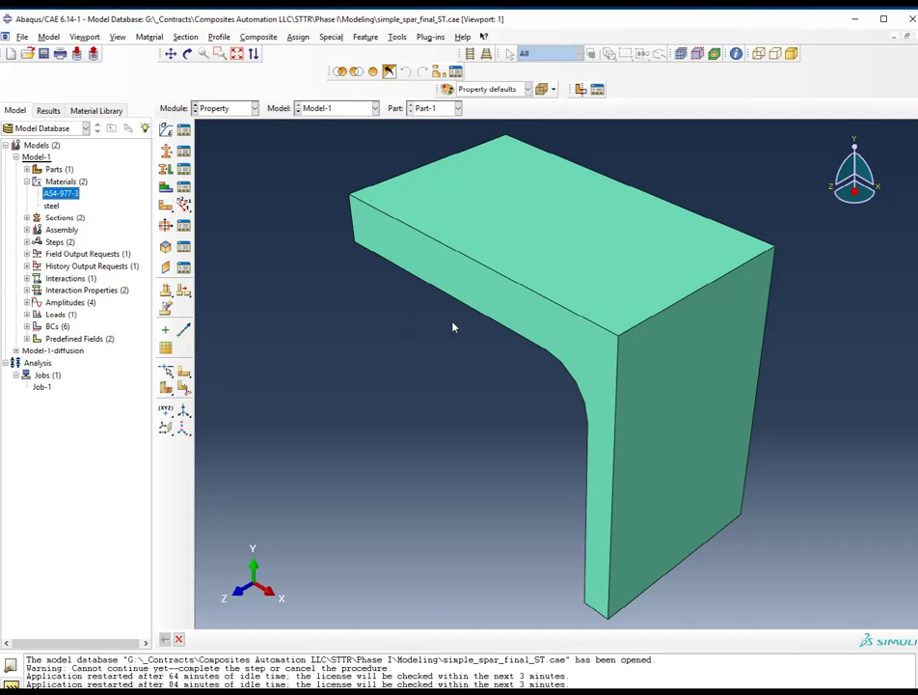
Step: Open Job-1's General settings and browse the C: drive for a user subroutine file
left_click(43, 386)
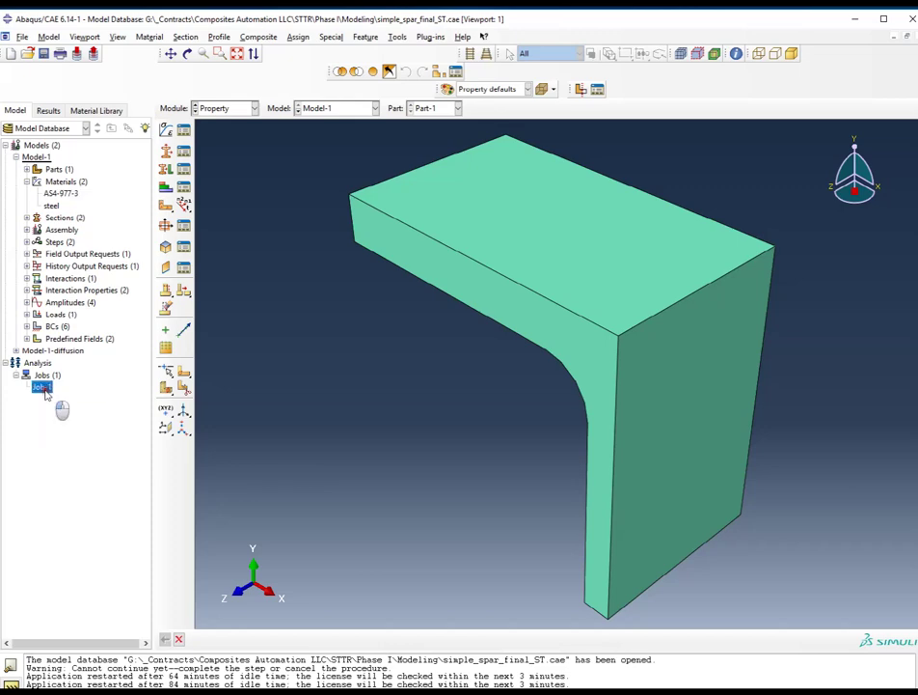
double_click(43, 387)
left_click_drag(289, 129, 391, 105)
left_click(311, 193)
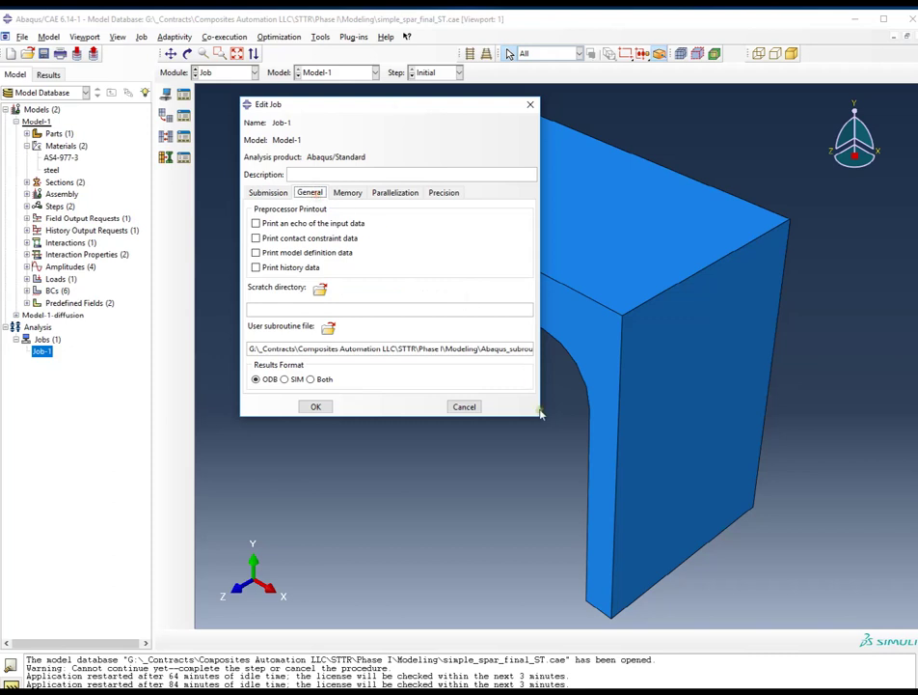
left_click(328, 327)
left_click(340, 214)
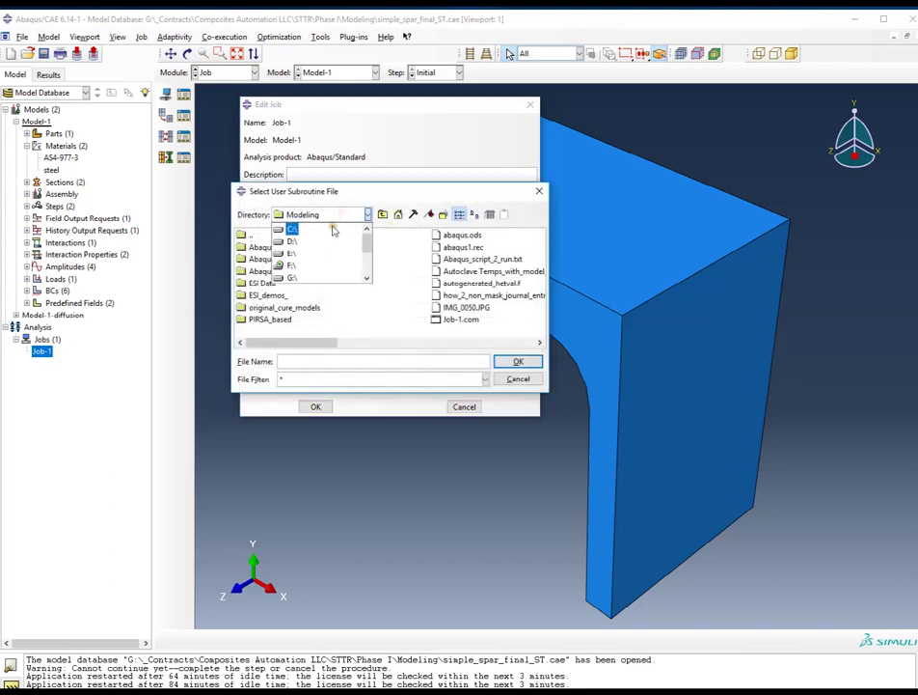
left_click(295, 230)
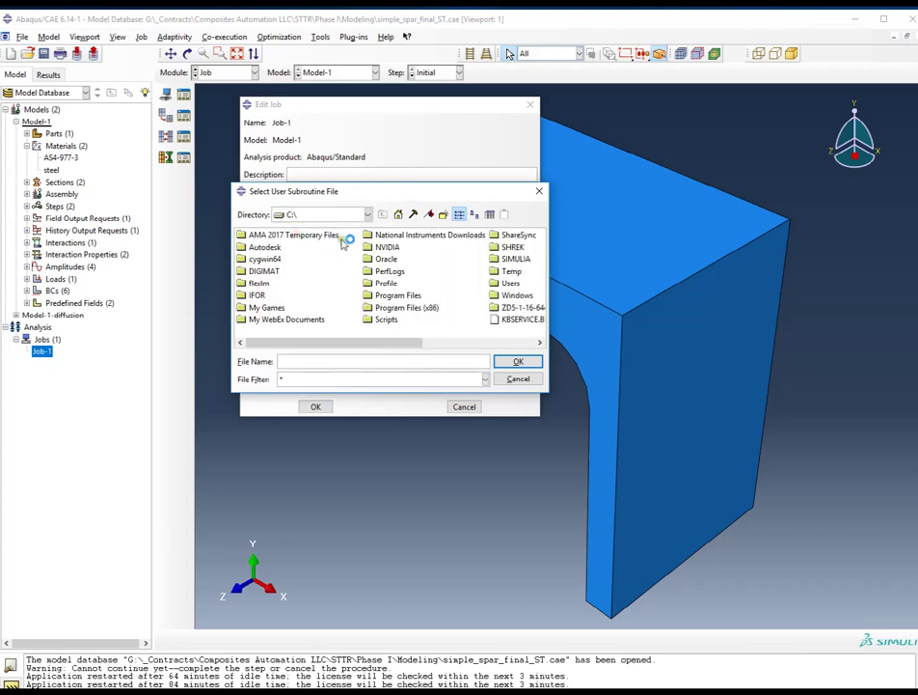
left_click_drag(383, 341, 483, 340)
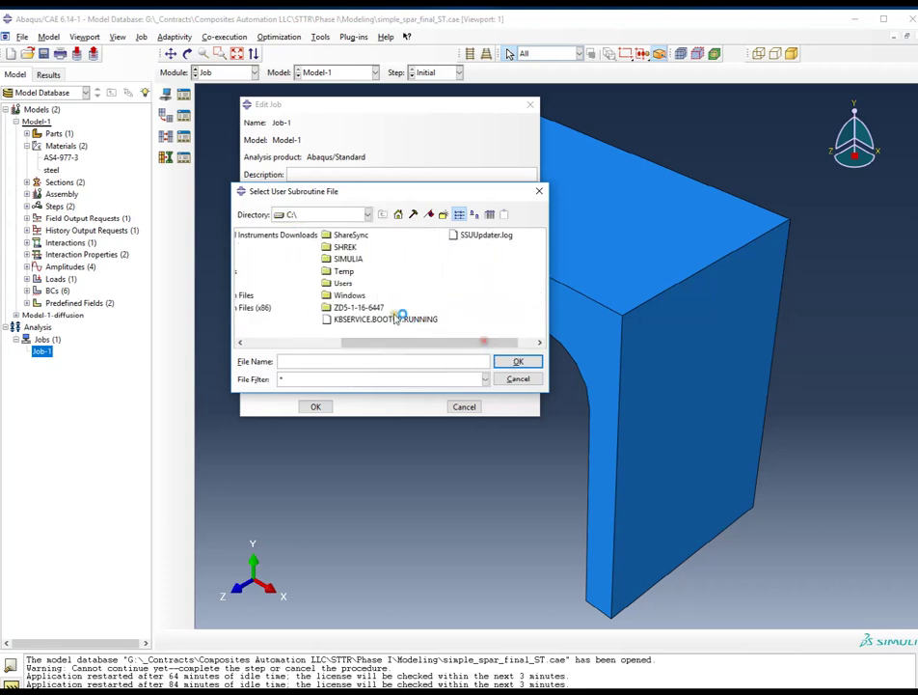
Step: Set the HETVAL .for file on the Desktop as Job-1's user subroutine
double_click(345, 283)
double_click(261, 283)
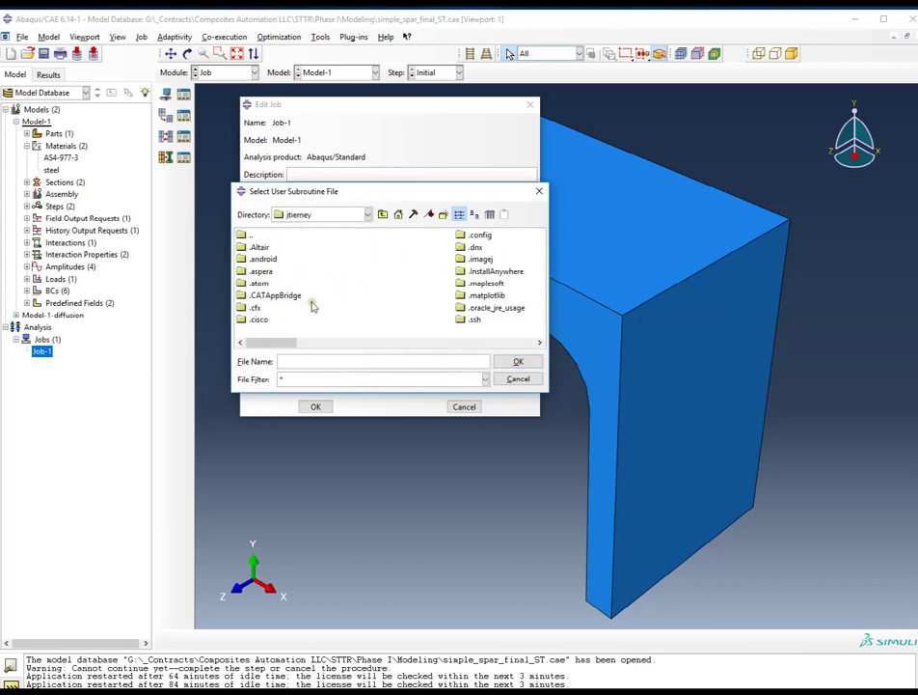
left_click(457, 343)
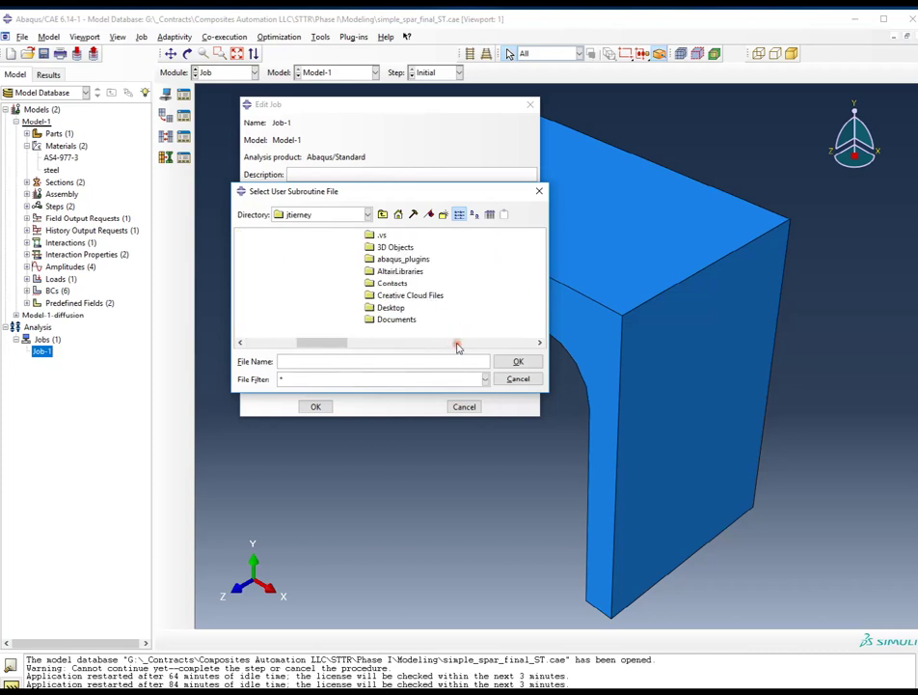
double_click(394, 308)
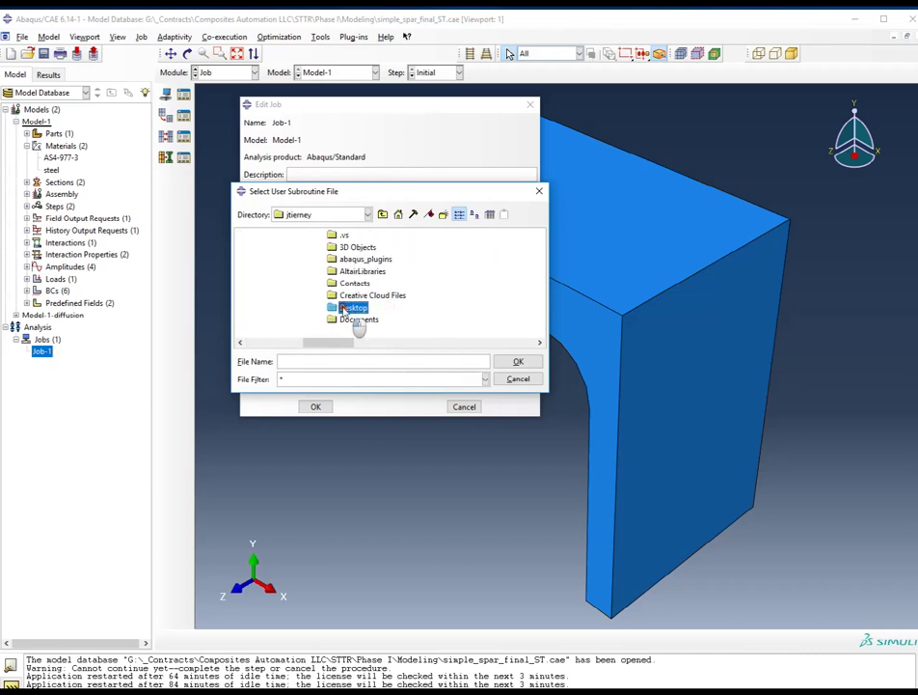
left_click_drag(264, 347, 360, 326)
double_click(366, 309)
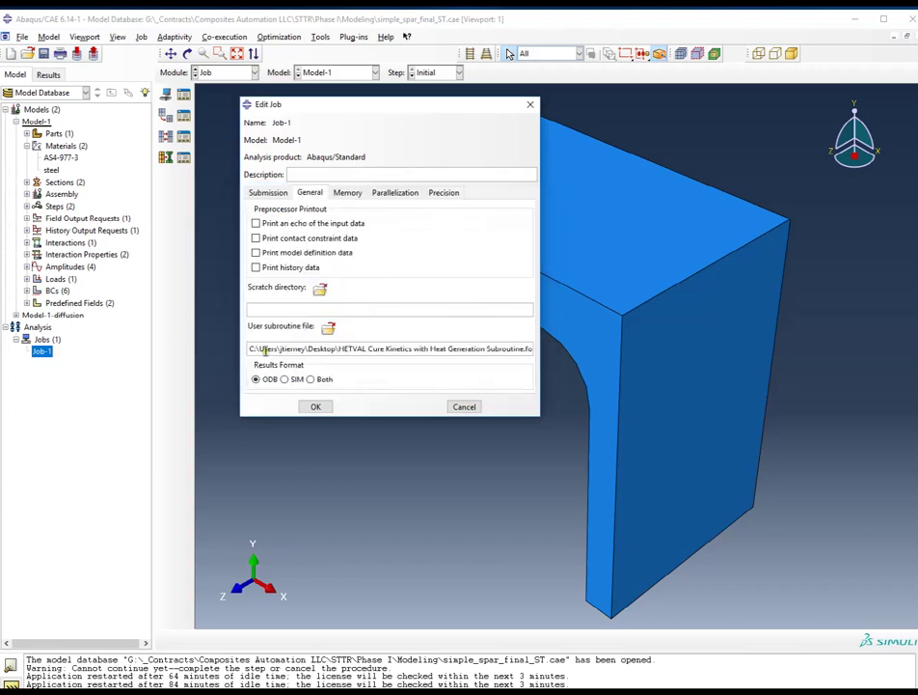
left_click(316, 405)
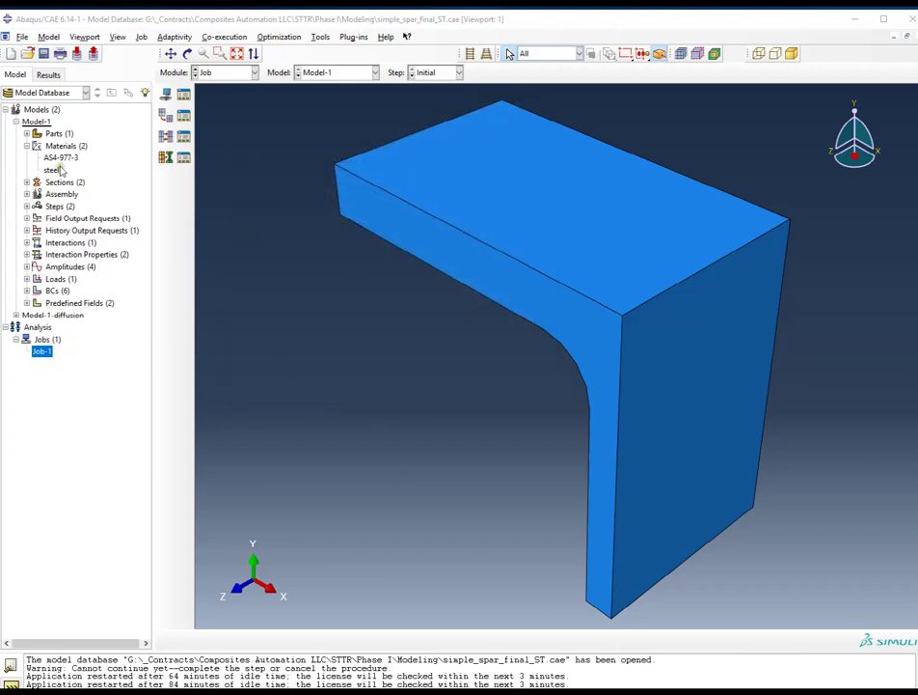
Step: Reselect AS4-977-3 and Job-1 in the model tree, then bring up the Module list
left_click(62, 159)
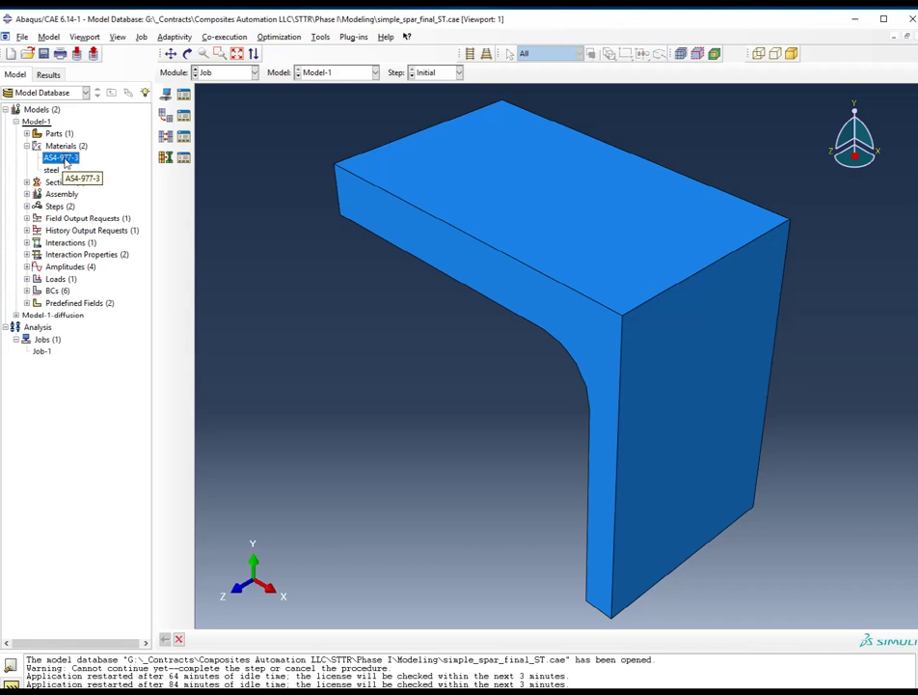
left_click(44, 351)
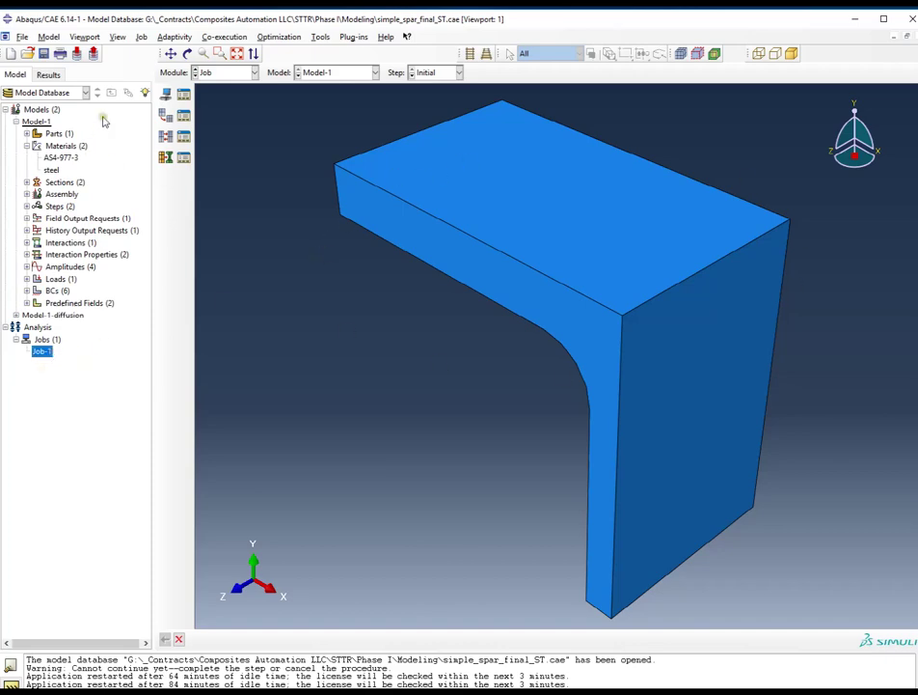
left_click(217, 73)
Step: Switch to Visualization and plot the SDV1 state variable contours of Job-1
left_click(215, 198)
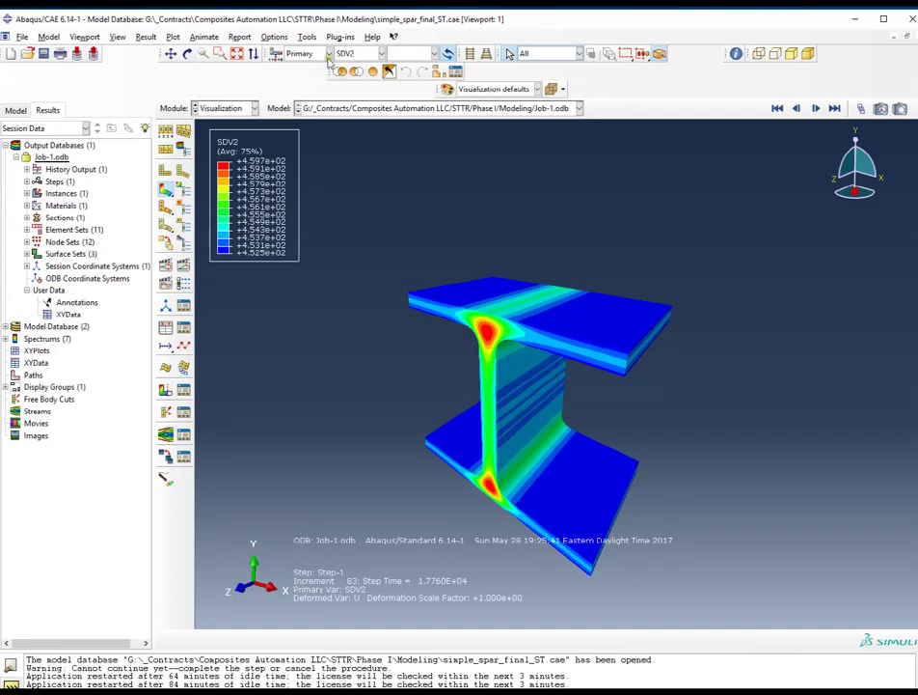
left_click(382, 53)
scroll(381, 152, "down", 2)
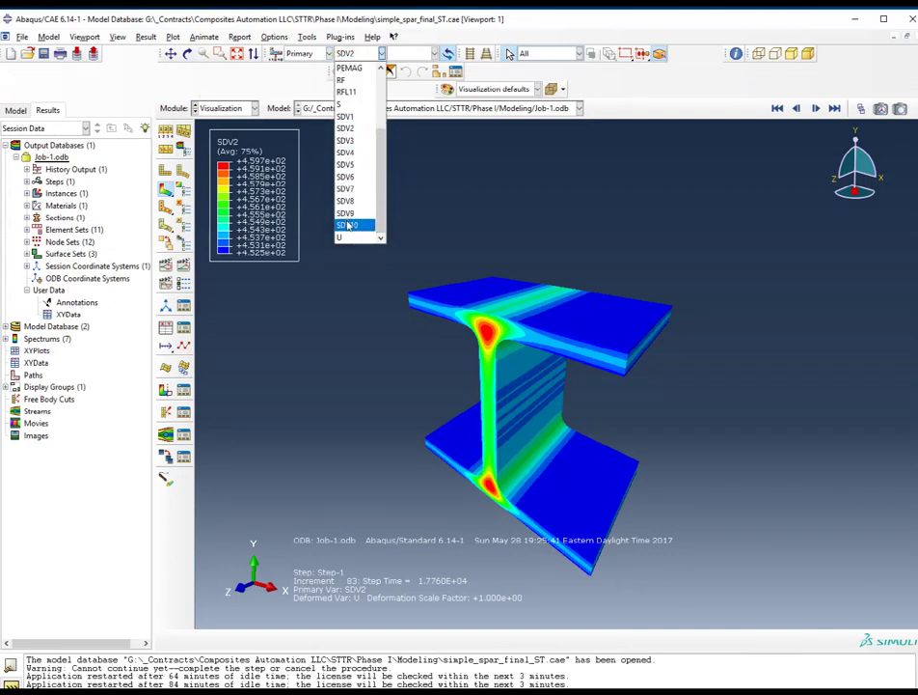
left_click(346, 117)
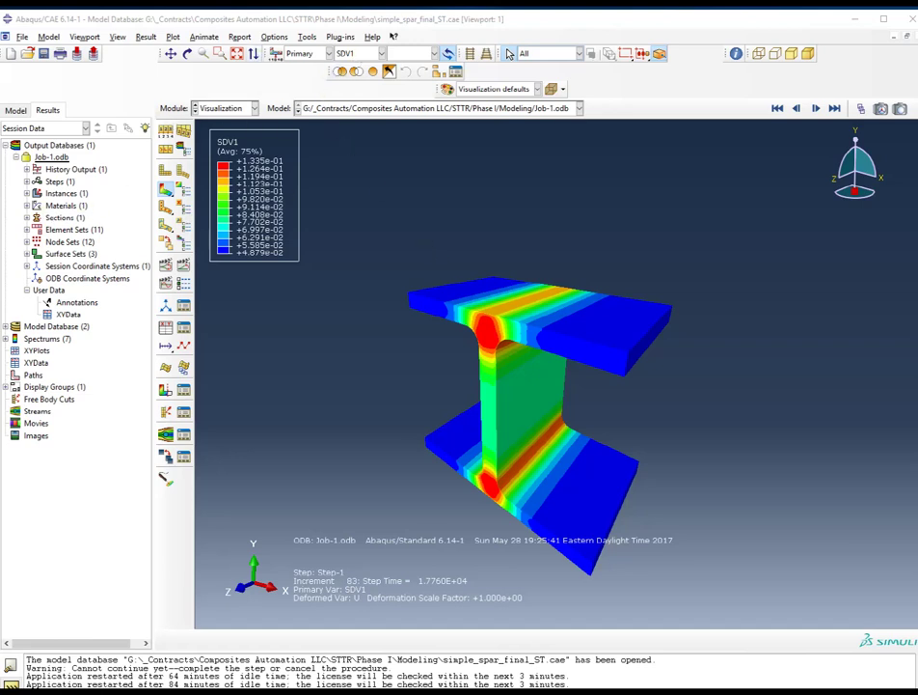
Step: Plot SDV3 contours and animate them through the analysis time history
left_click(362, 53)
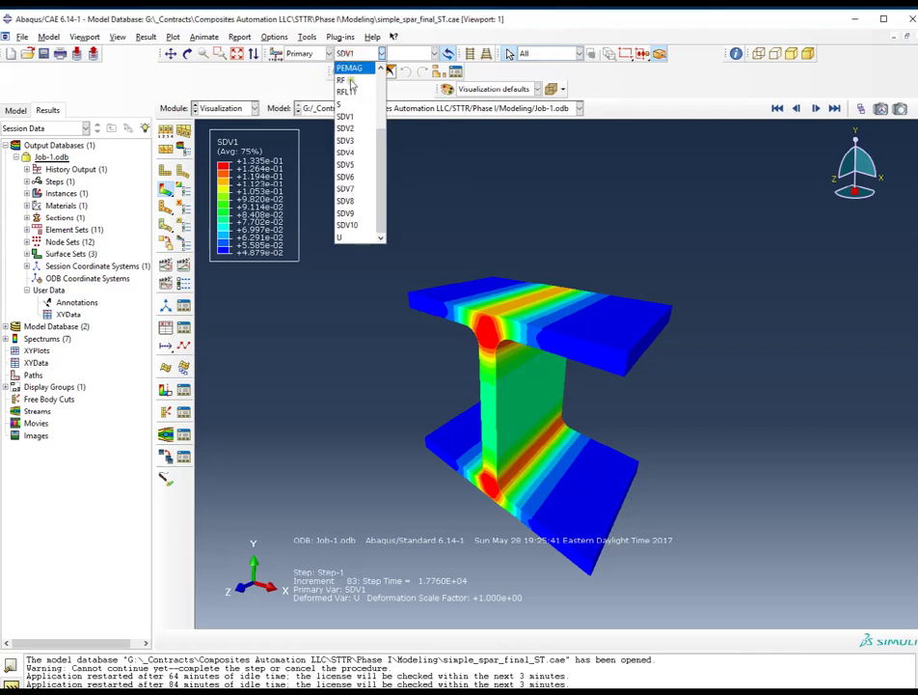
left_click(349, 142)
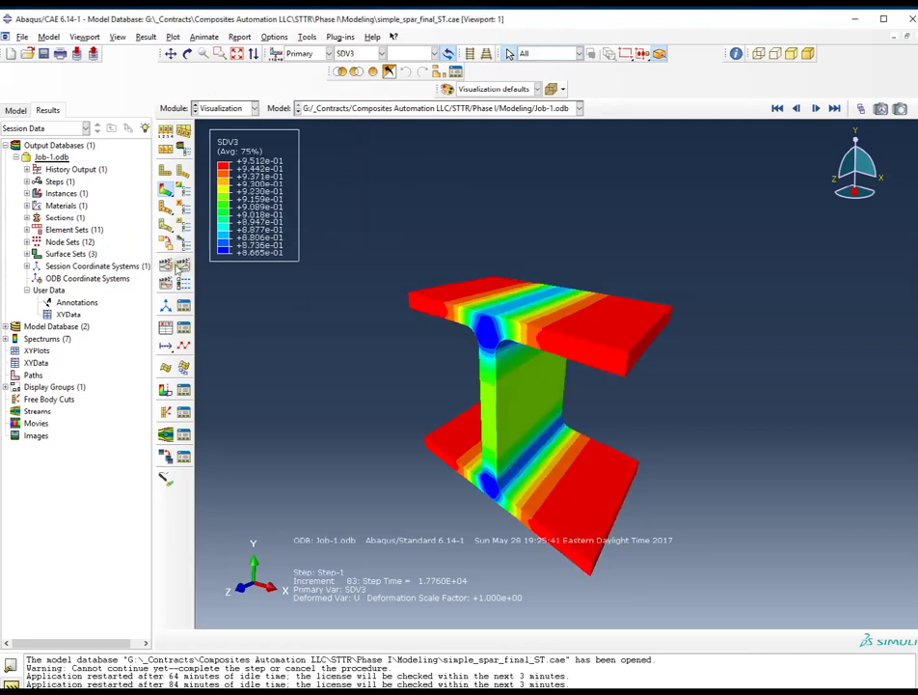
left_click(184, 205)
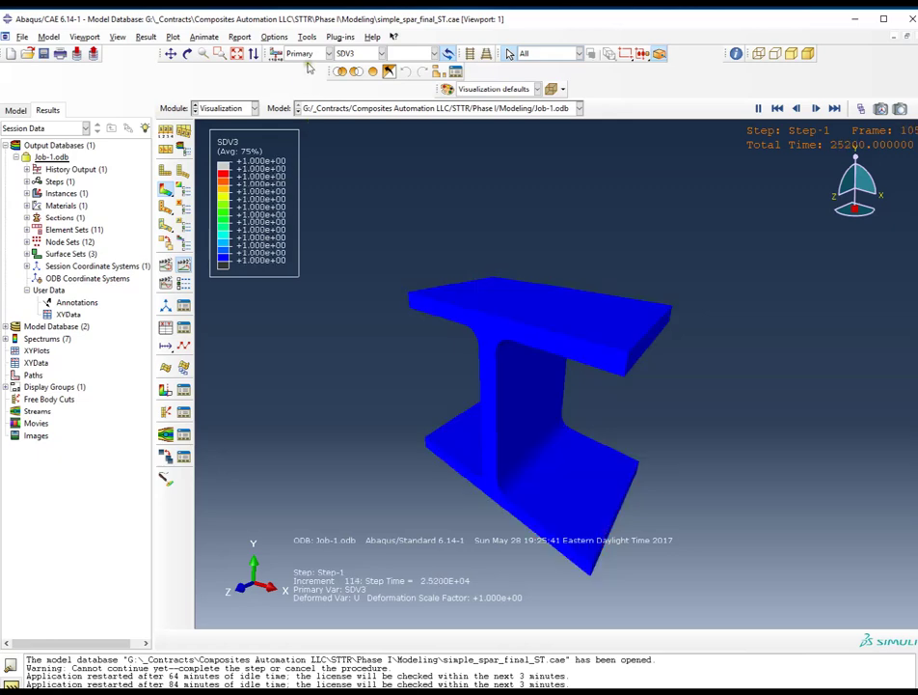
Step: Show the NT11 temperature contour on the animated spar, then the SDV5 state-variable contour
left_click(380, 53)
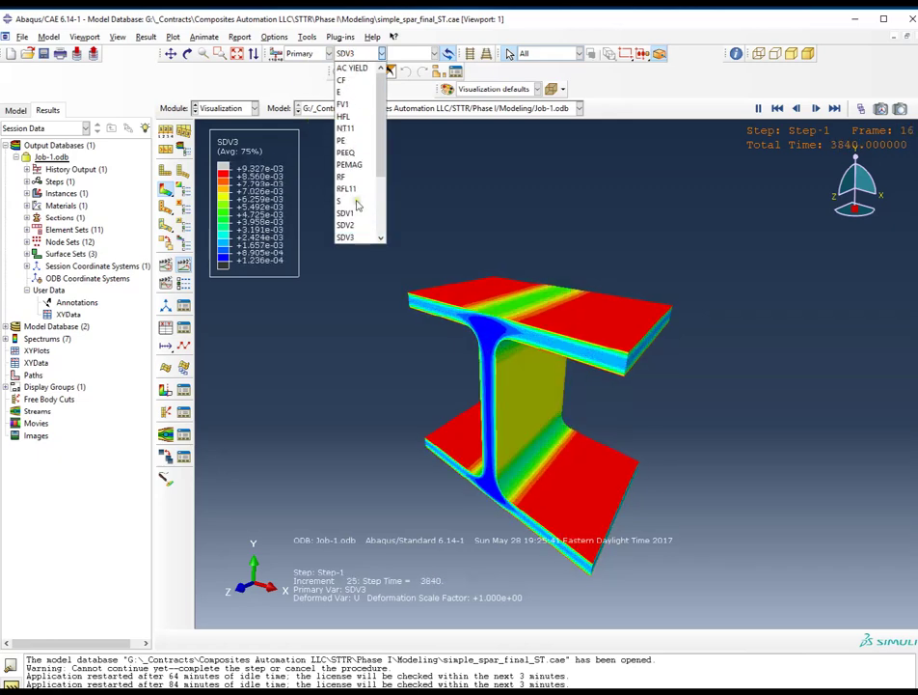
left_click(345, 127)
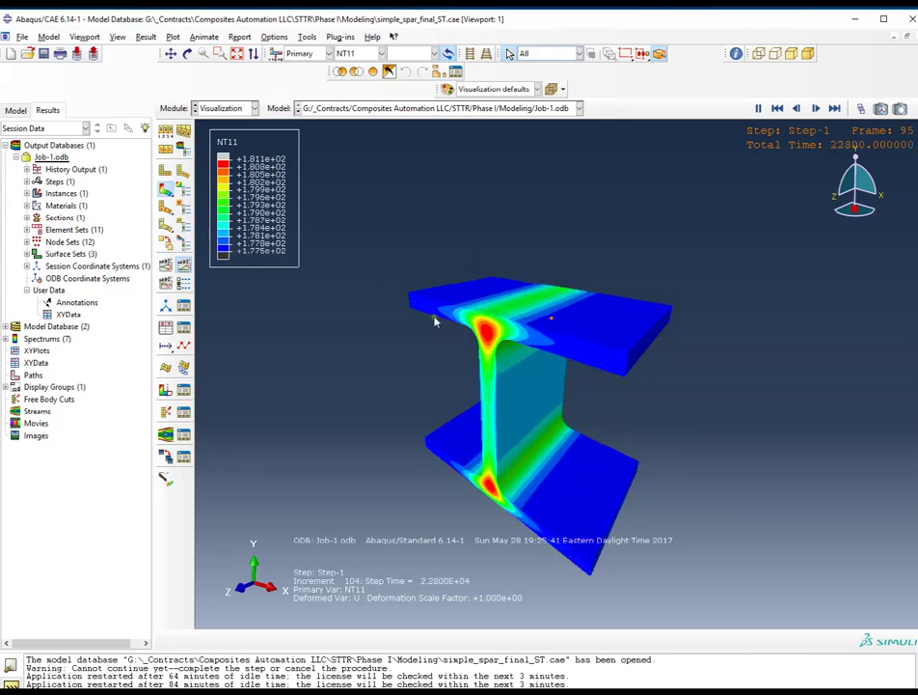
left_click(362, 55)
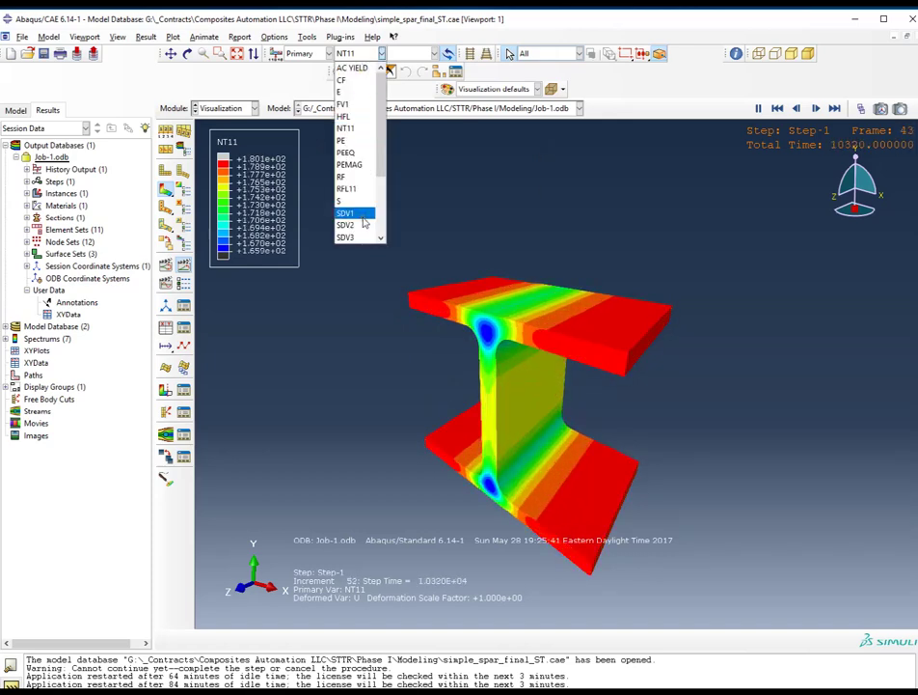
key("Down")
key("Down")
key("Down")
key("Down")
key("Down")
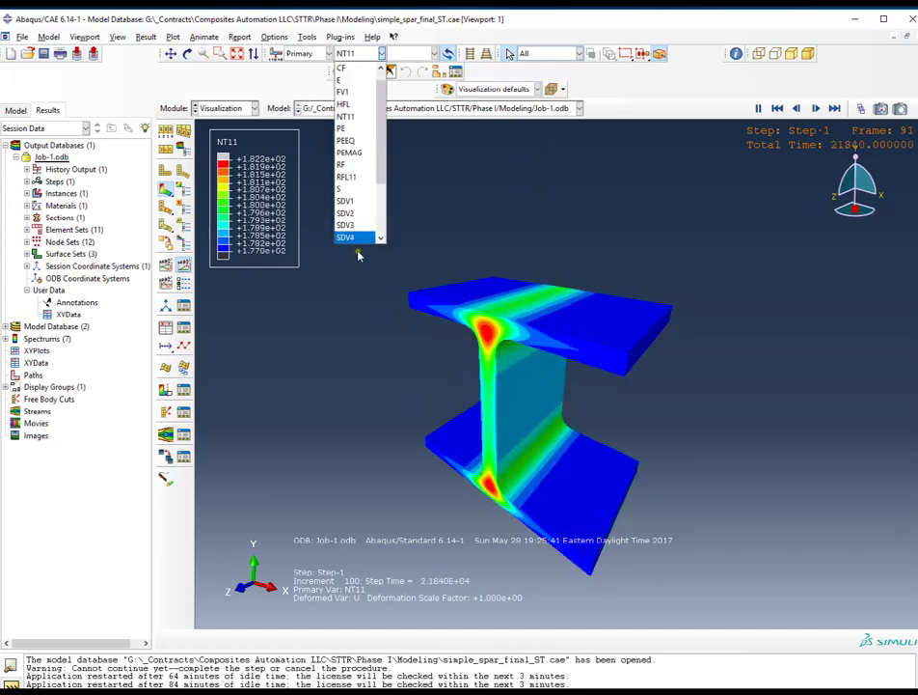
key("Up")
key("Return")
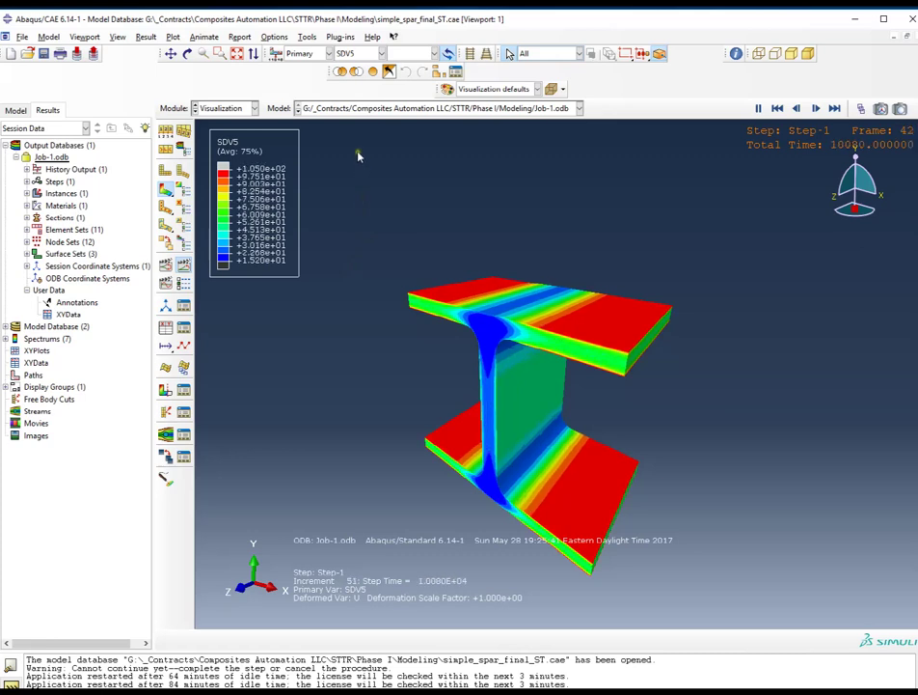
Step: Switch the animated contour to SDV7, which reads 0.000 across the spar
left_click(359, 56)
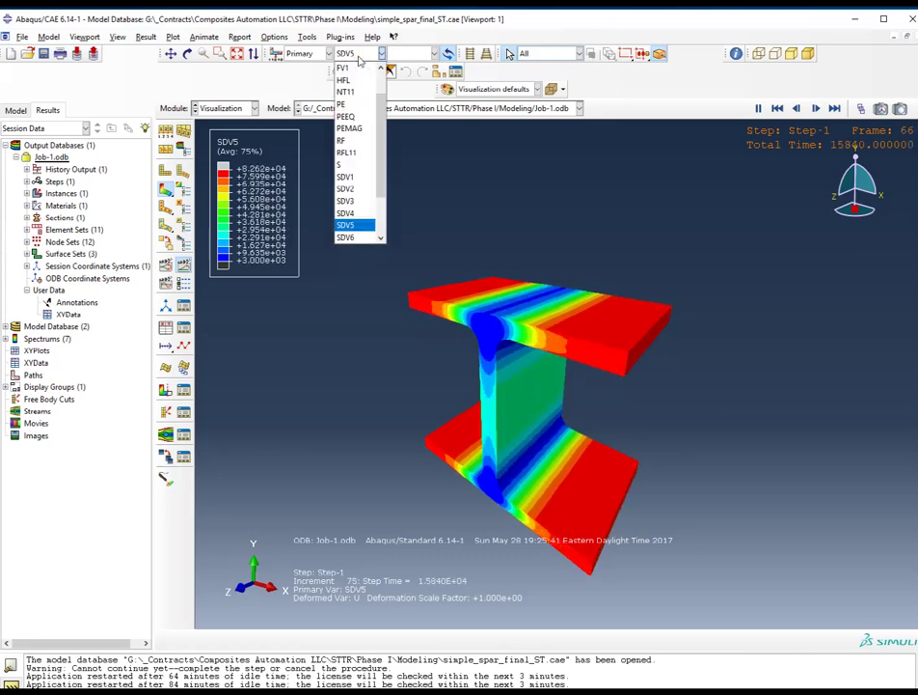
scroll(357, 183, "down", 1)
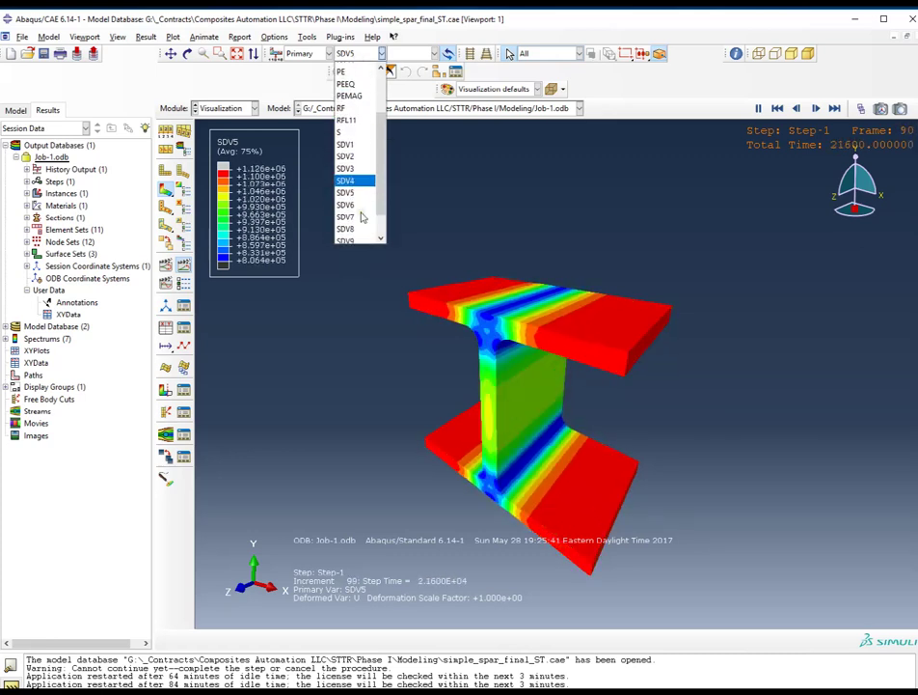
left_click(358, 214)
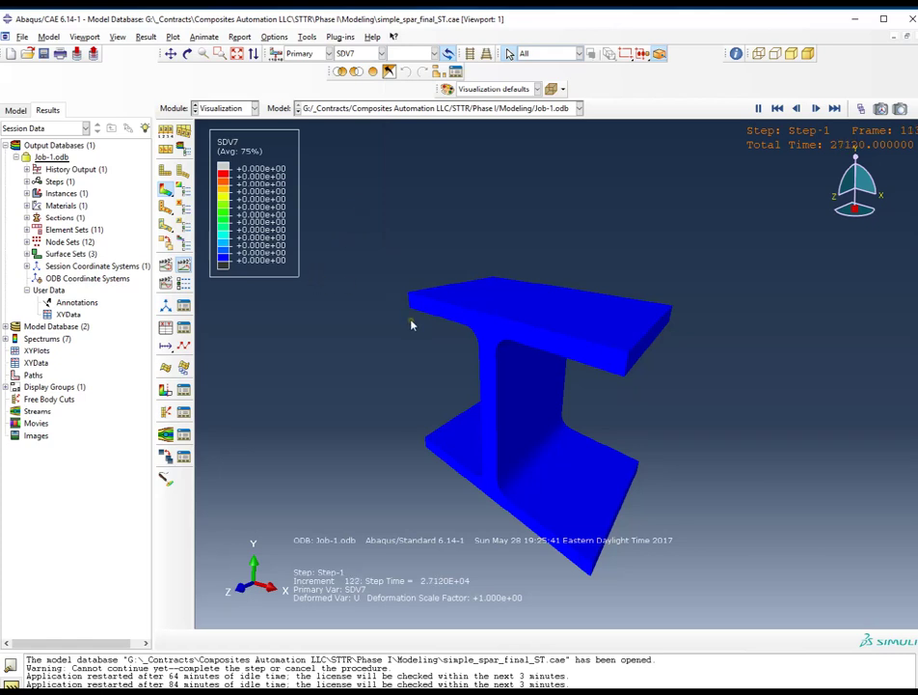